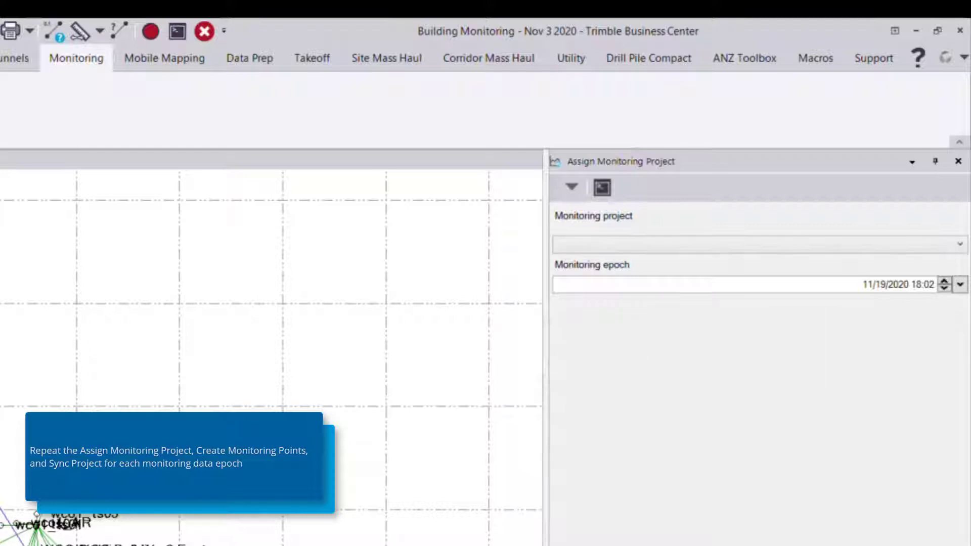
# Step: Assign the data to the monitoring project Building Monitoring Example with November 3, 2020 as the monitoring epoch
pyautogui.click(858, 248)
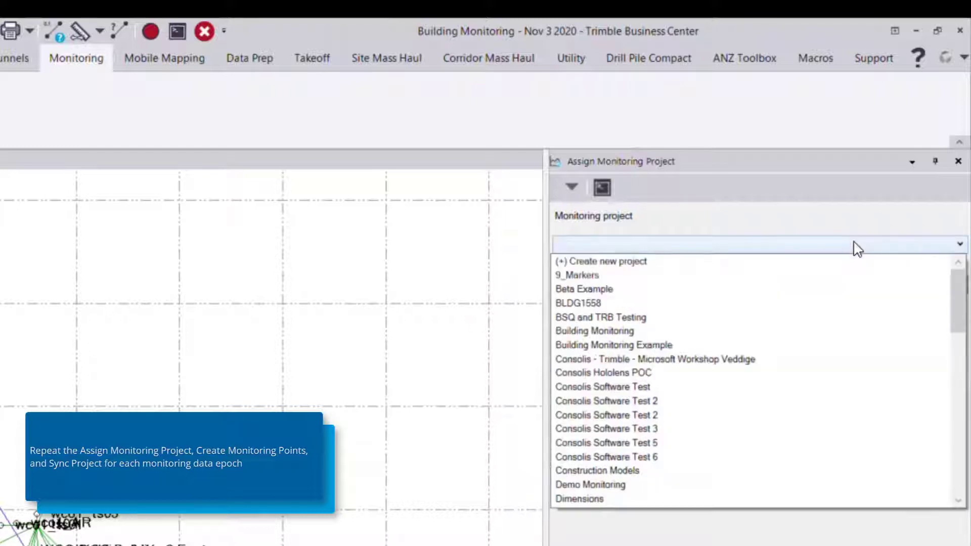
pyautogui.click(575, 348)
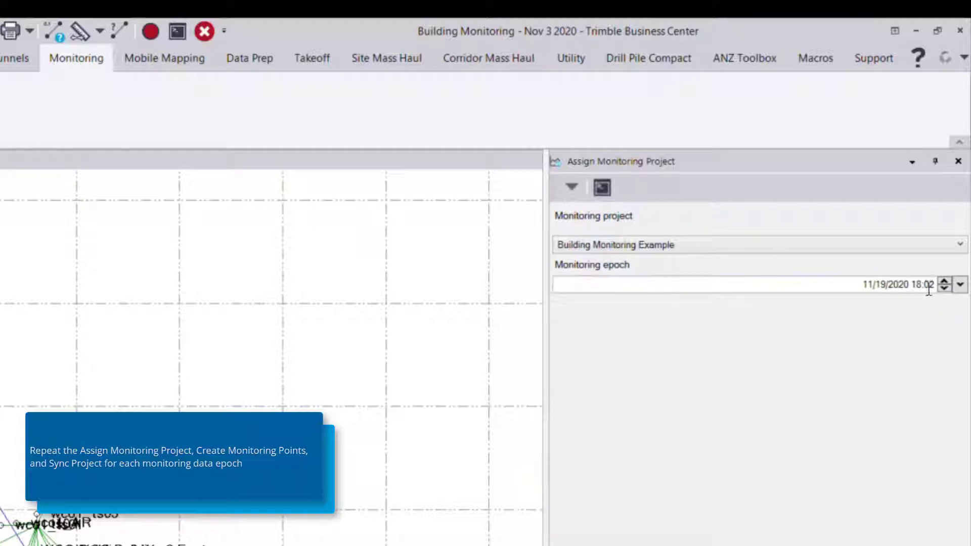
pyautogui.click(960, 285)
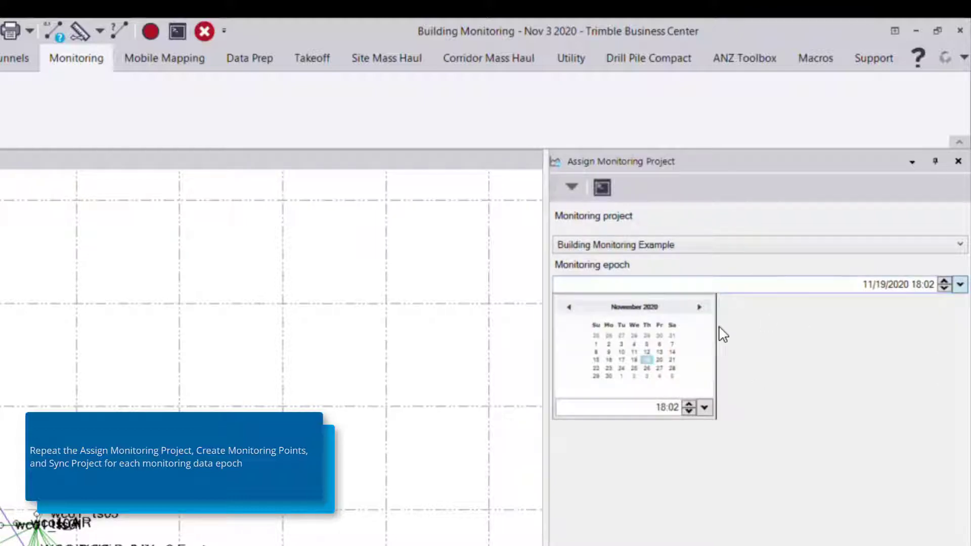
pyautogui.click(621, 343)
pyautogui.click(801, 458)
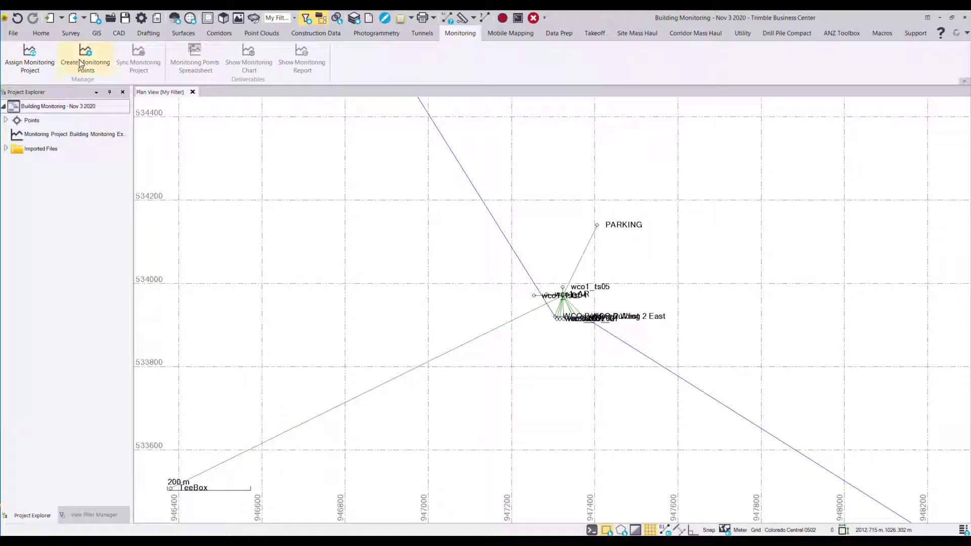
# Step: Create monitoring points from the automatically selected points and synchronize the monitoring project
pyautogui.click(102, 59)
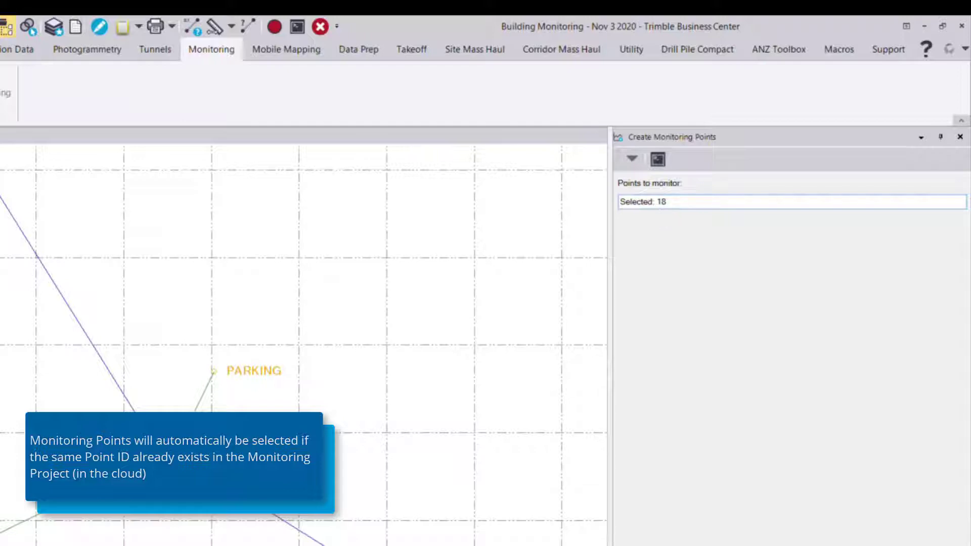
pyautogui.press('Return')
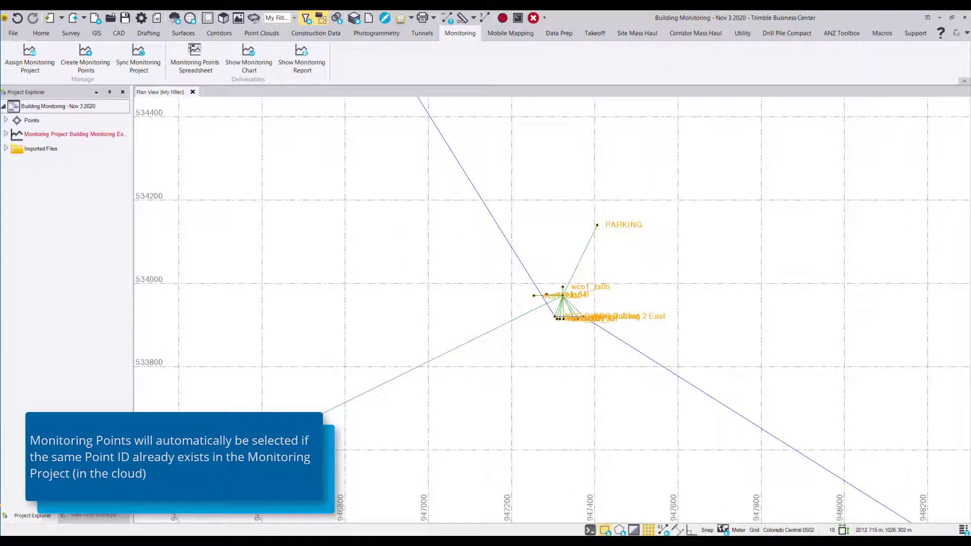
pyautogui.click(6, 134)
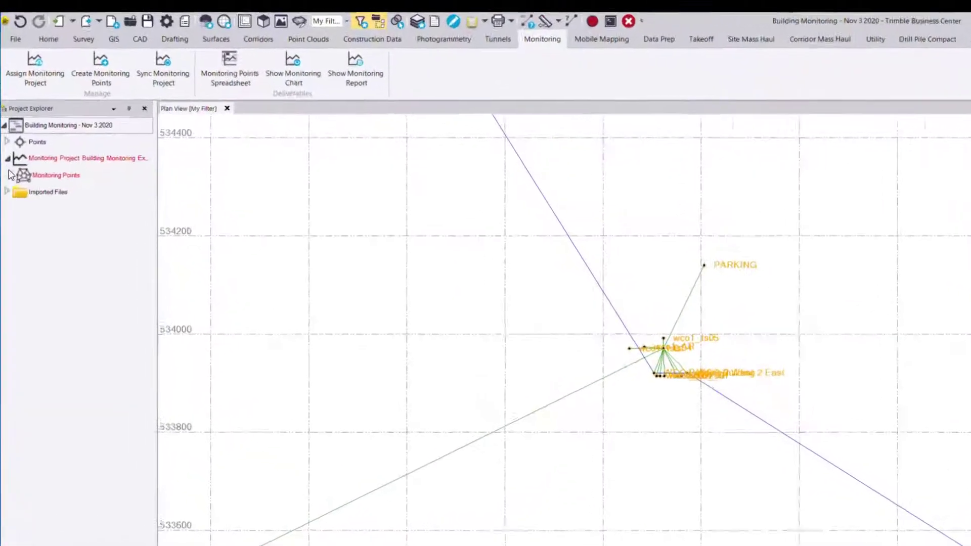
pyautogui.click(9, 174)
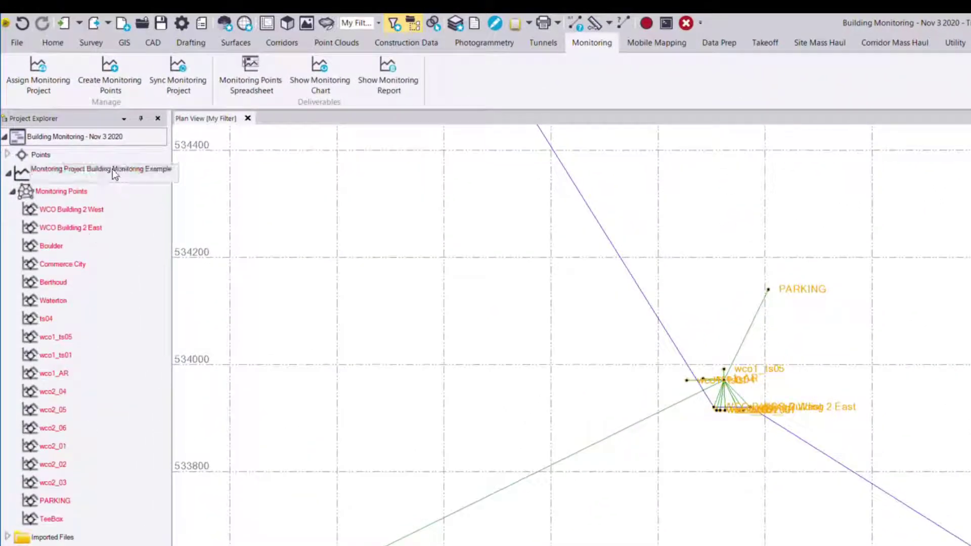
pyautogui.click(184, 89)
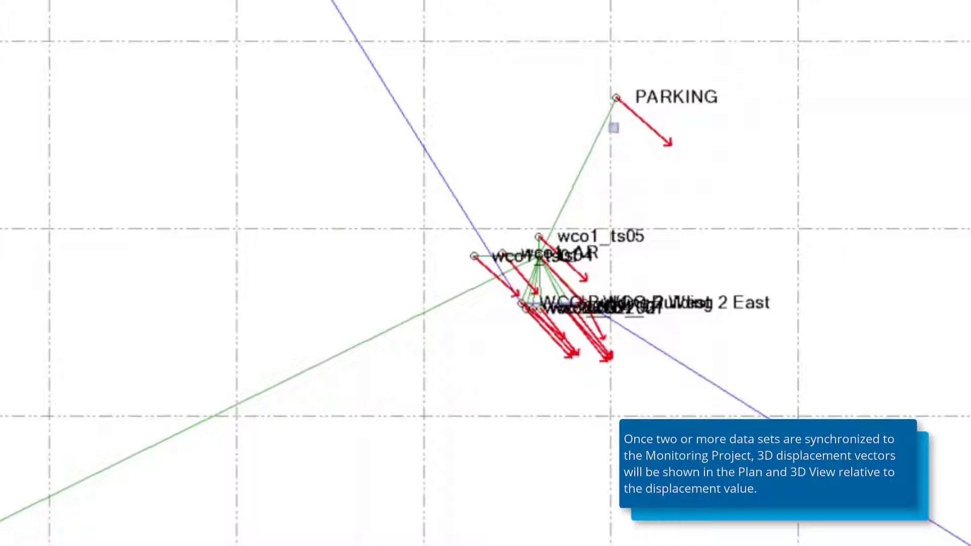
# Step: Open the properties of monitoring point wco1_ts05 from its displacement vector in the plan view
pyautogui.scroll(4, 598, 126)
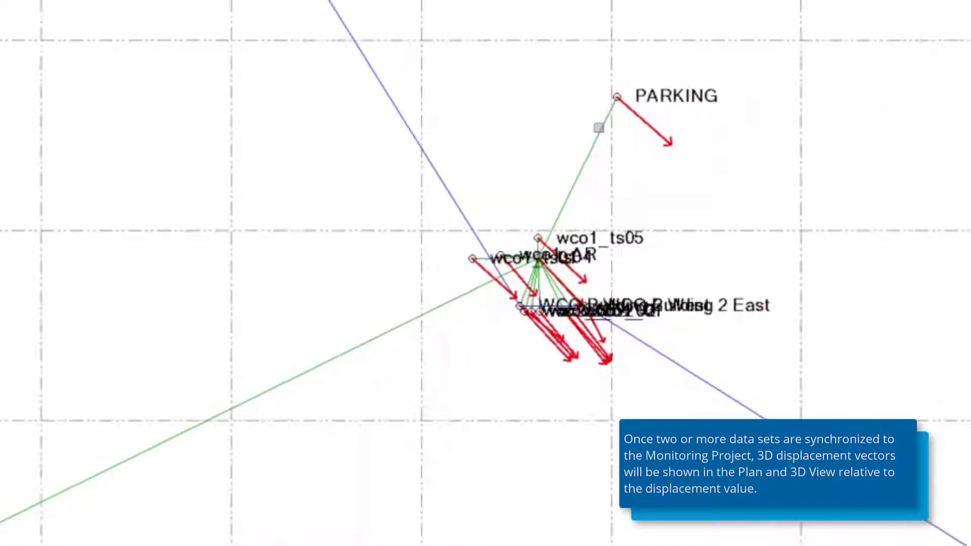
pyautogui.scroll(2, 469, 279)
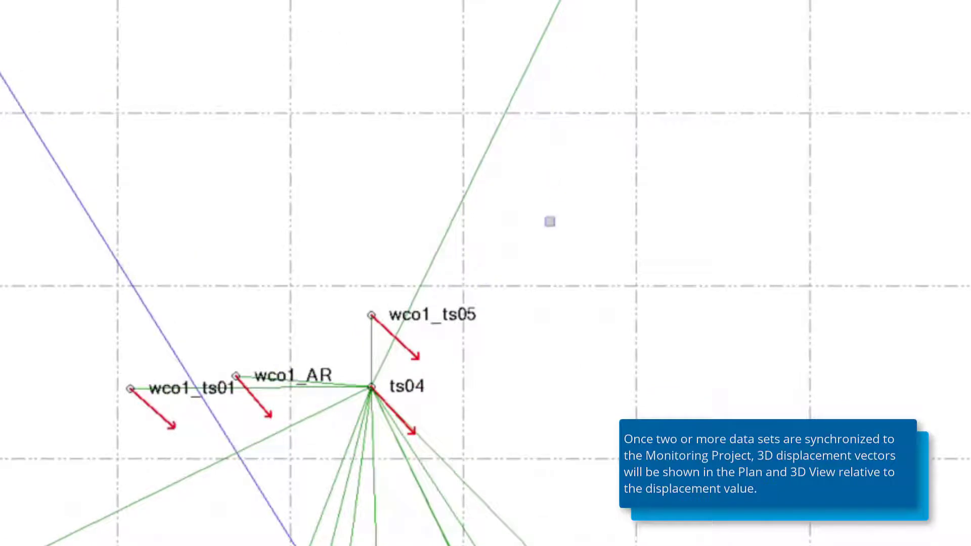
pyautogui.moveTo(447, 240); pyautogui.dragTo(427, 325)
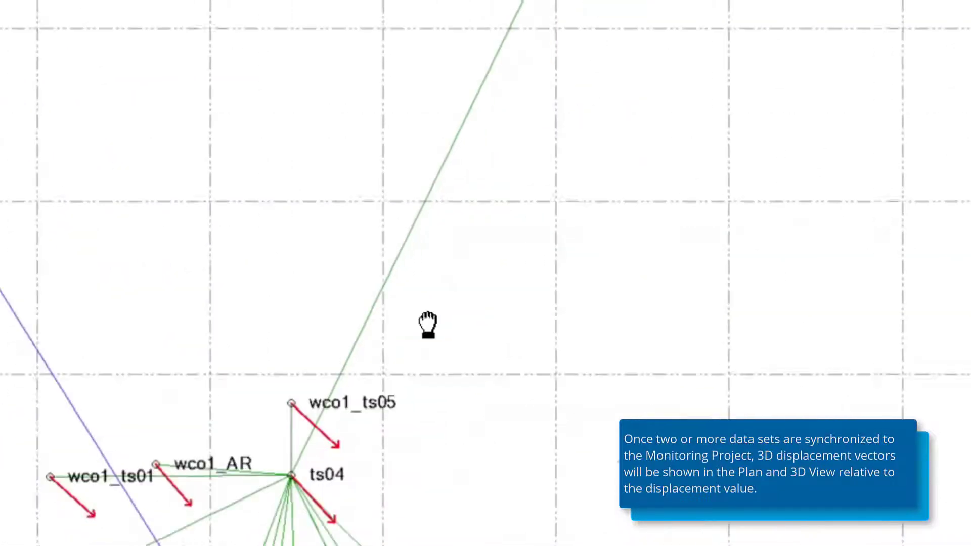
pyautogui.moveTo(296, 363); pyautogui.dragTo(321, 320)
pyautogui.scroll(3, 323, 321)
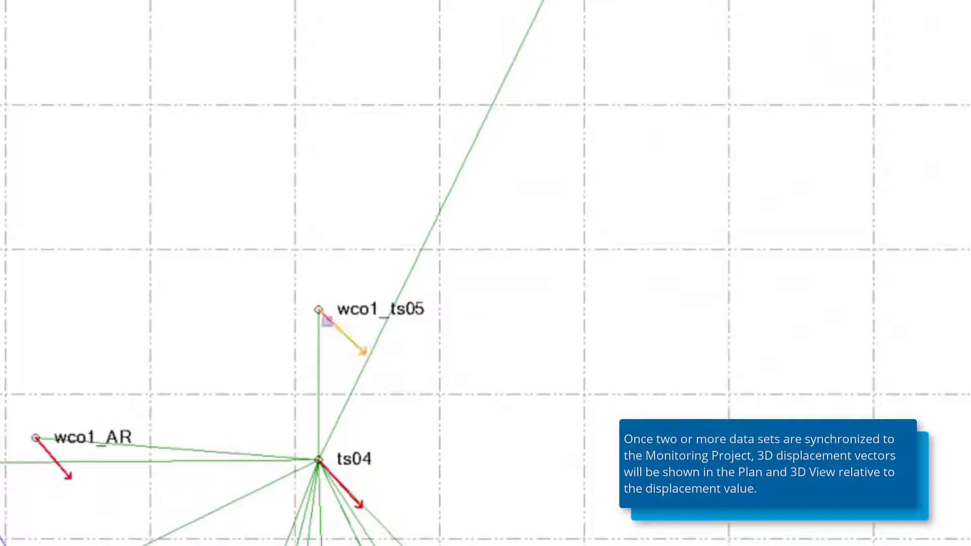
pyautogui.rightClick(335, 323)
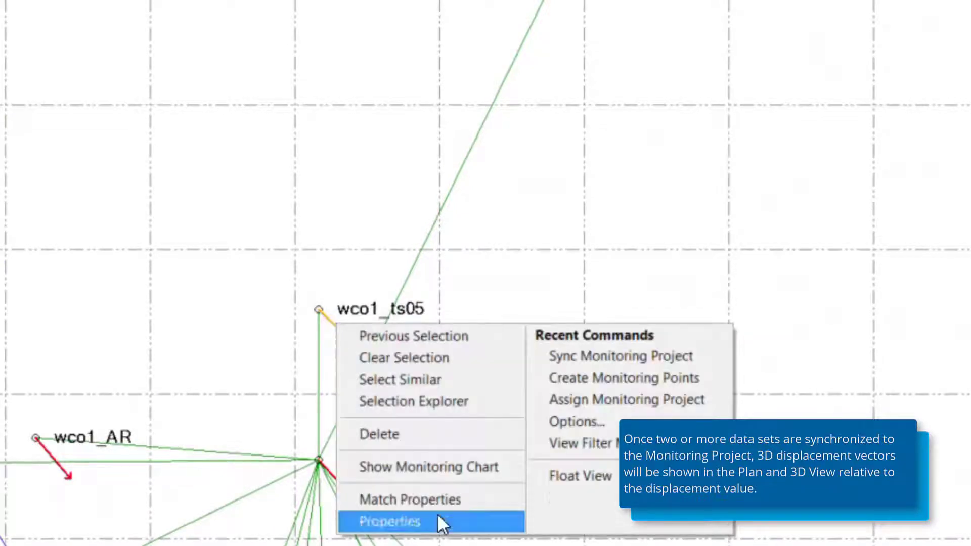
pyautogui.click(430, 518)
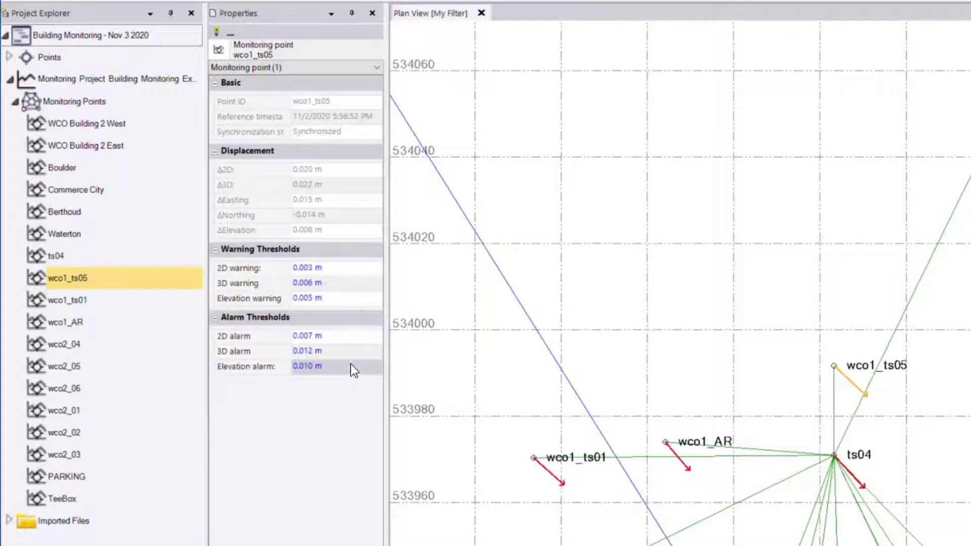
# Step: Set the alarm thresholds of wco1_ts05 to 0.030 m for 2D and 0.050 m for 3D
pyautogui.click(327, 339)
pyautogui.moveTo(347, 335); pyautogui.dragTo(305, 346)
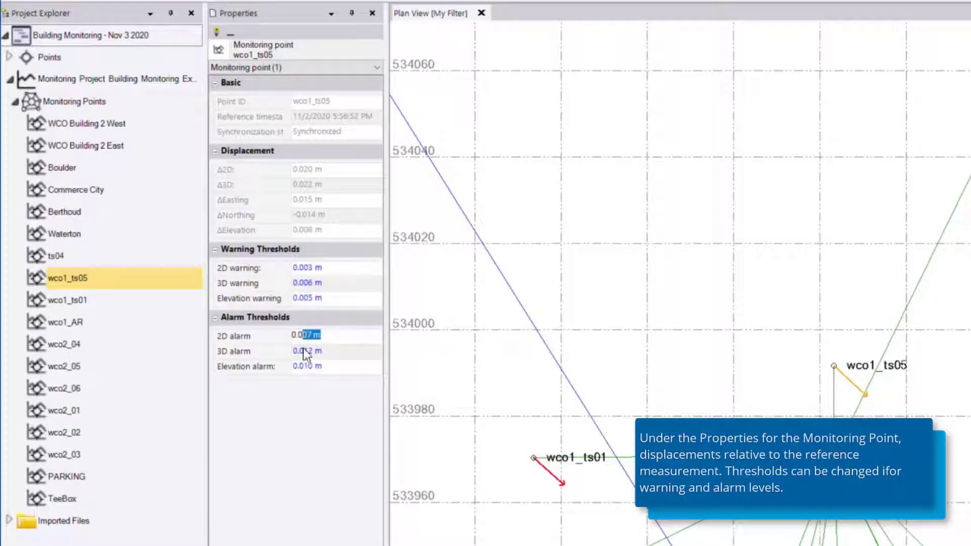
pyautogui.write('3')
pyautogui.click(304, 348)
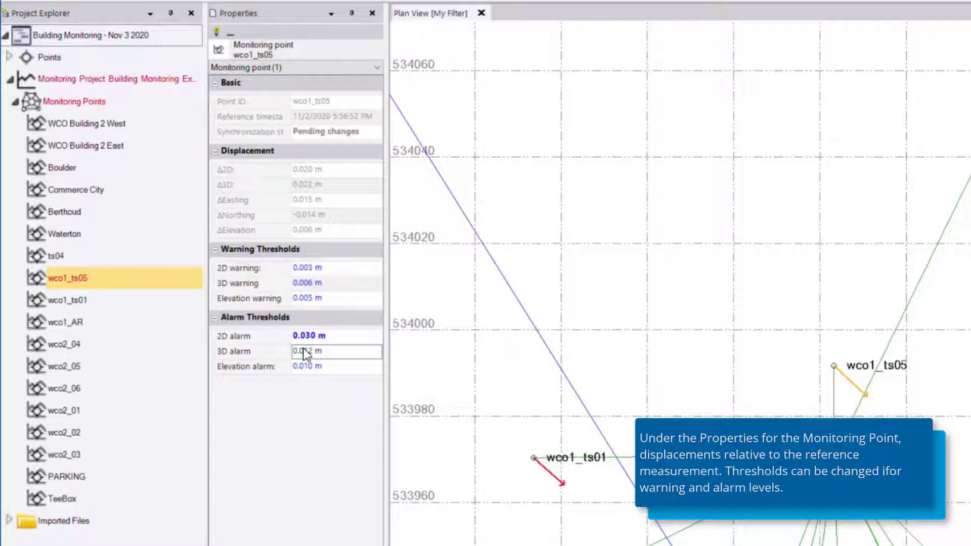
pyautogui.moveTo(335, 353); pyautogui.dragTo(270, 362)
pyautogui.write('0.05')
pyautogui.press('Tab')
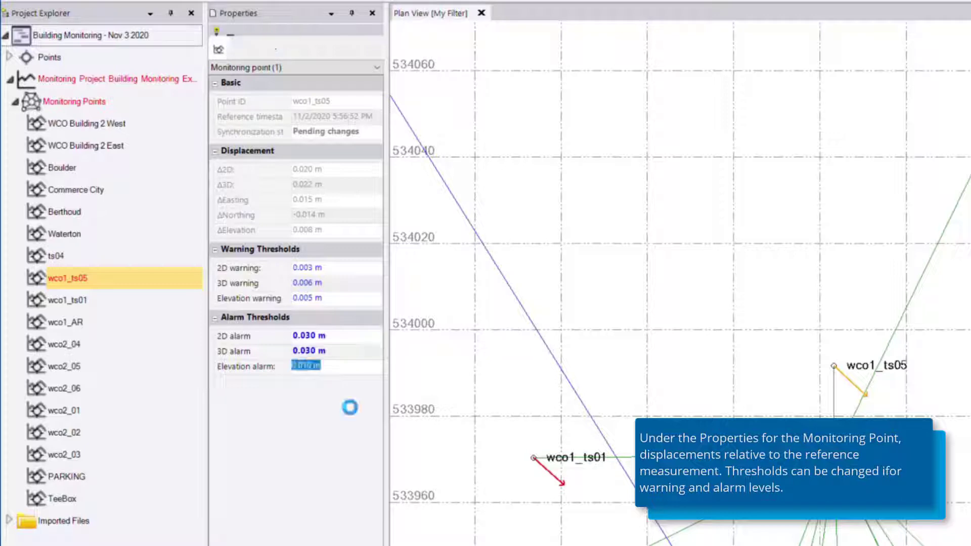
# Step: Set the elevation alarm threshold of wco1_ts05 to 0.050 m and synchronize the monitoring project
pyautogui.moveTo(335, 365); pyautogui.dragTo(274, 368)
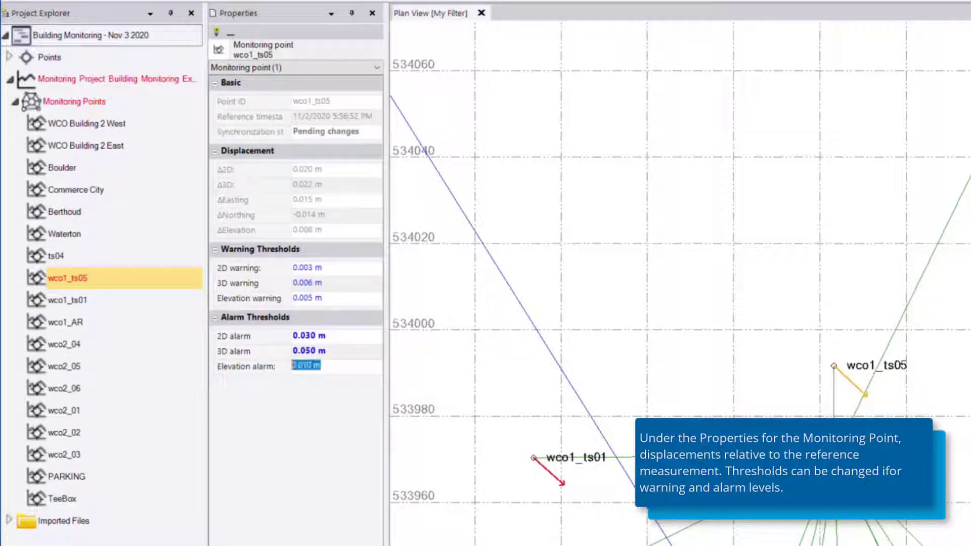
pyautogui.write('0.05')
pyautogui.press('Return')
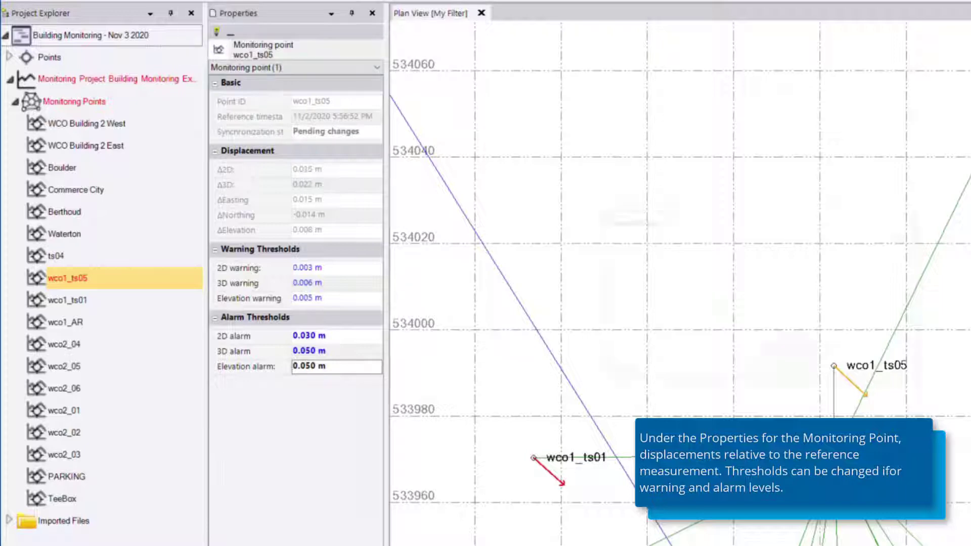
pyautogui.click(241, 1)
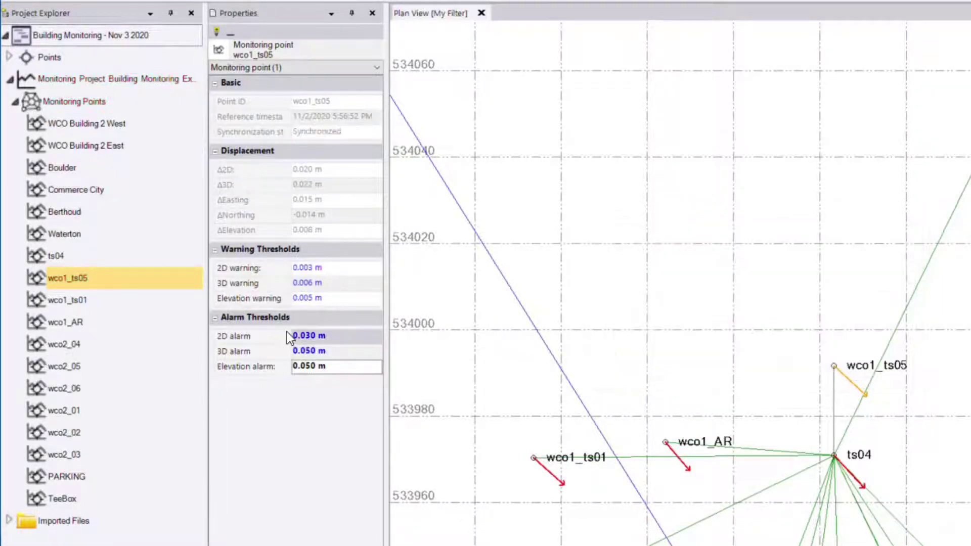
# Step: Examine the displacement vector and thresholds of wco1_ts05 and compare its vector with those of the surrounding monitoring points
pyautogui.click(749, 335)
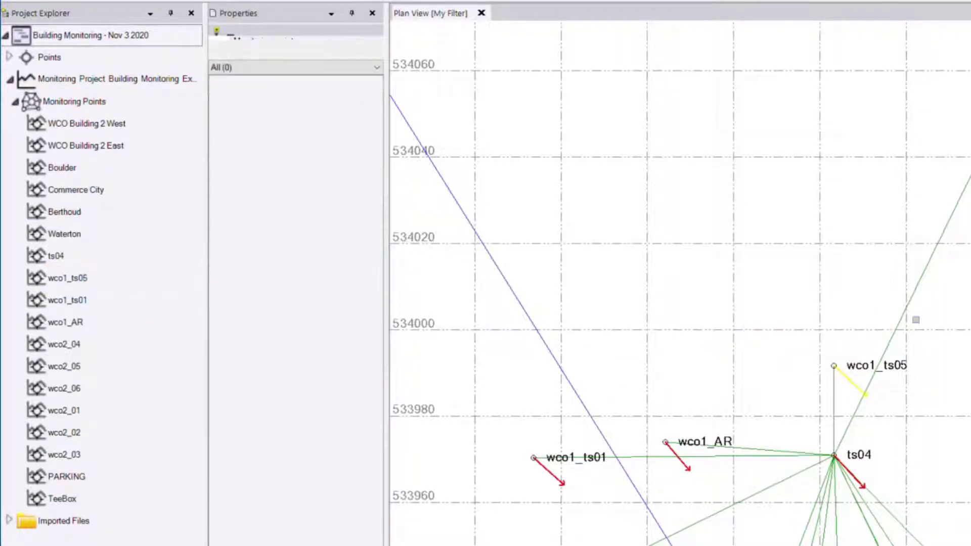
pyautogui.scroll(1, 833, 408)
pyautogui.scroll(1, 833, 408)
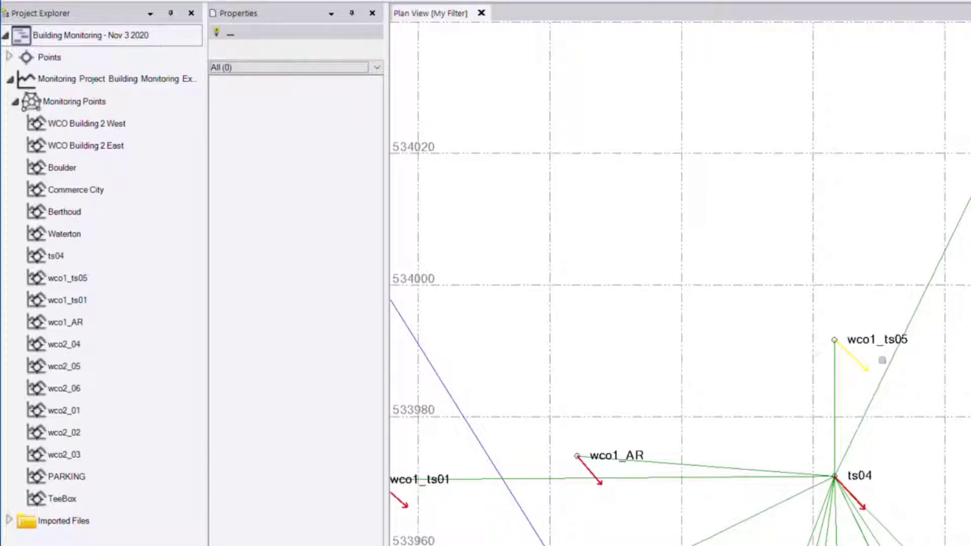
pyautogui.click(859, 364)
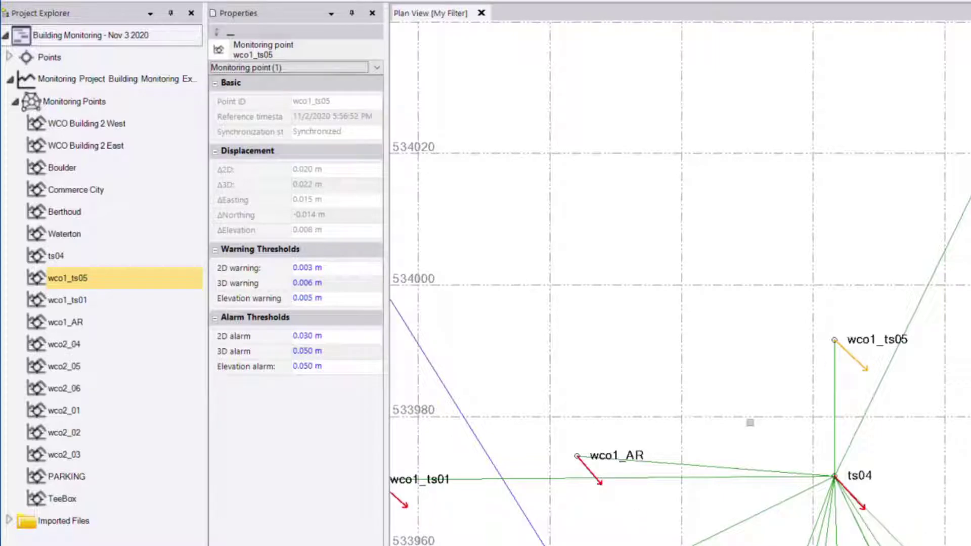
pyautogui.click(743, 414)
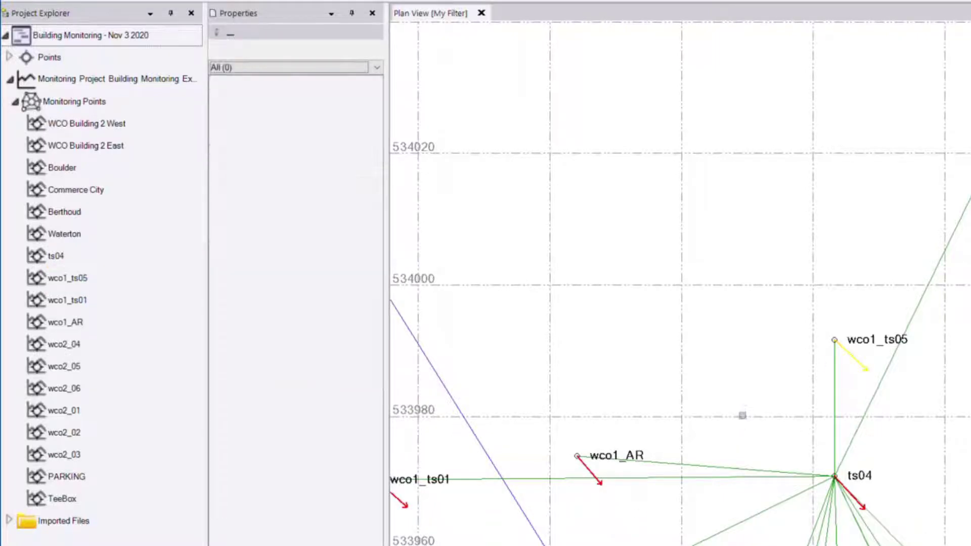
pyautogui.scroll(-5, 743, 419)
pyautogui.scroll(3, 792, 441)
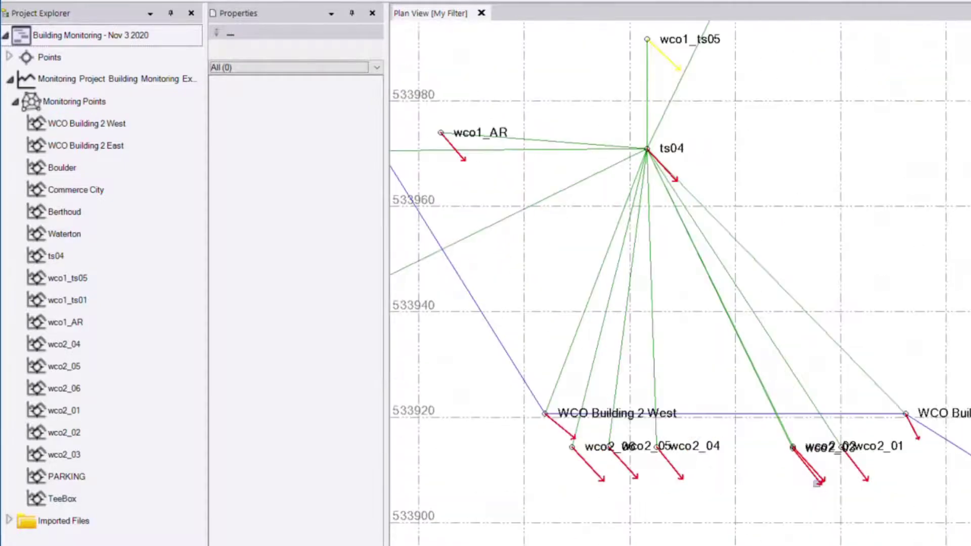
pyautogui.scroll(2, 700, 423)
pyautogui.scroll(-2, 816, 524)
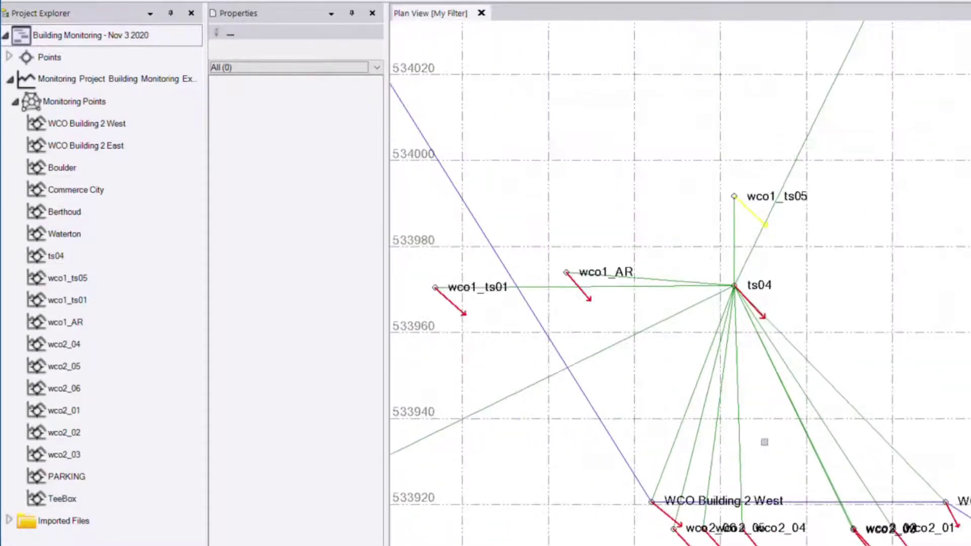
pyautogui.moveTo(759, 416); pyautogui.dragTo(787, 481)
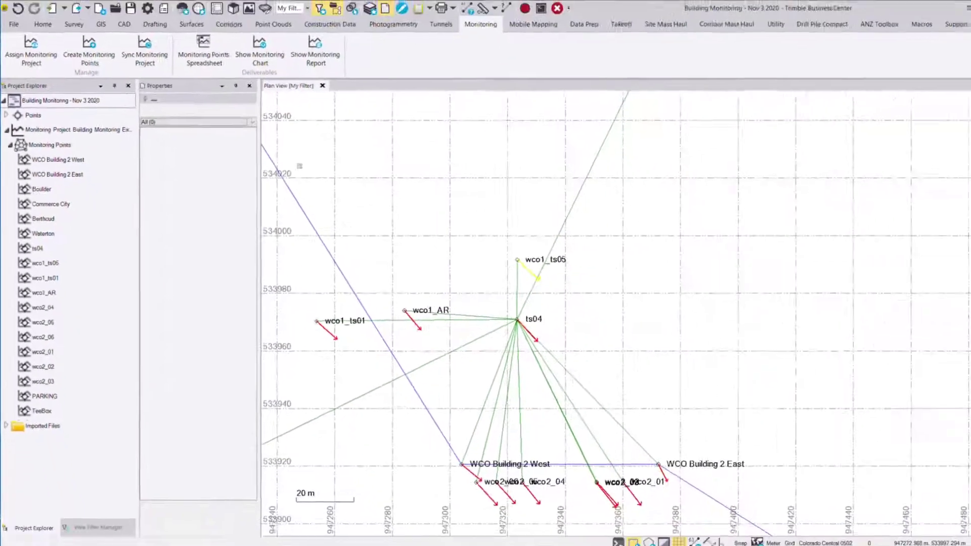
# Step: Open the Monitoring Points Spreadsheet and copy all of its rows
pyautogui.click(205, 76)
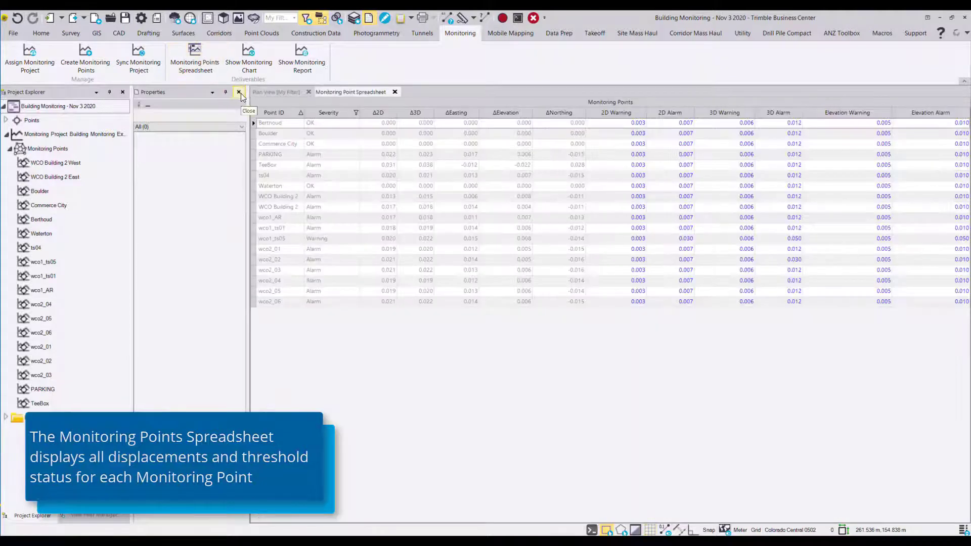
pyautogui.click(239, 93)
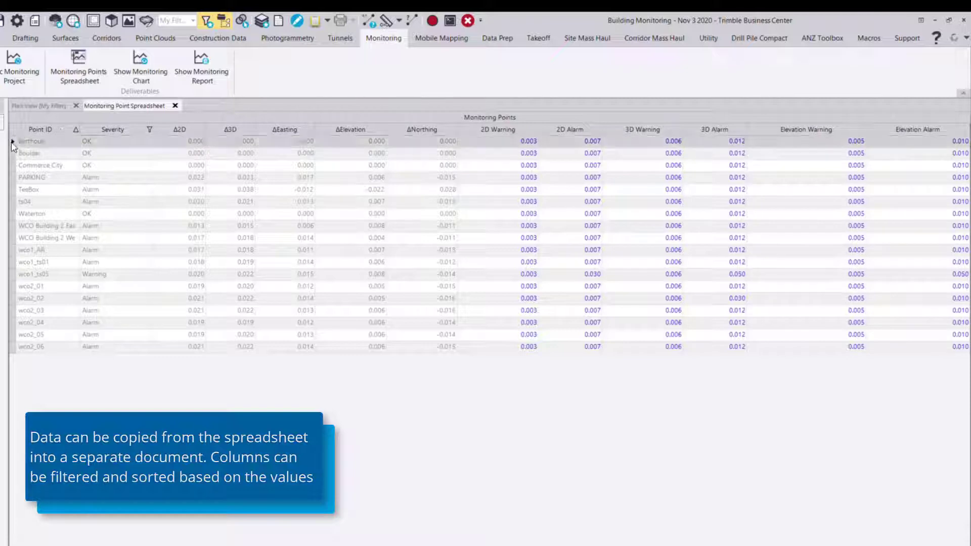
pyautogui.moveTo(13, 145); pyautogui.dragTo(11, 348)
pyautogui.rightClick(51, 227)
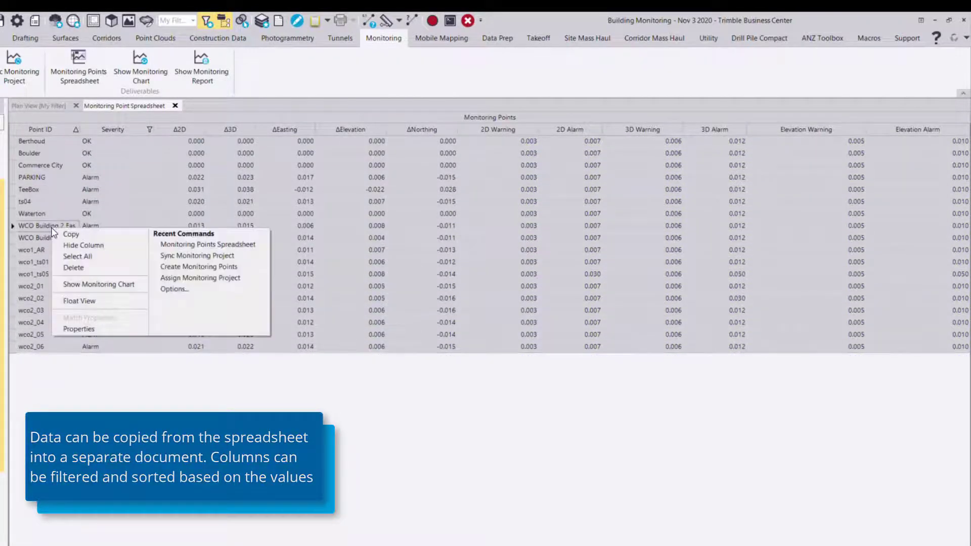
pyautogui.click(95, 235)
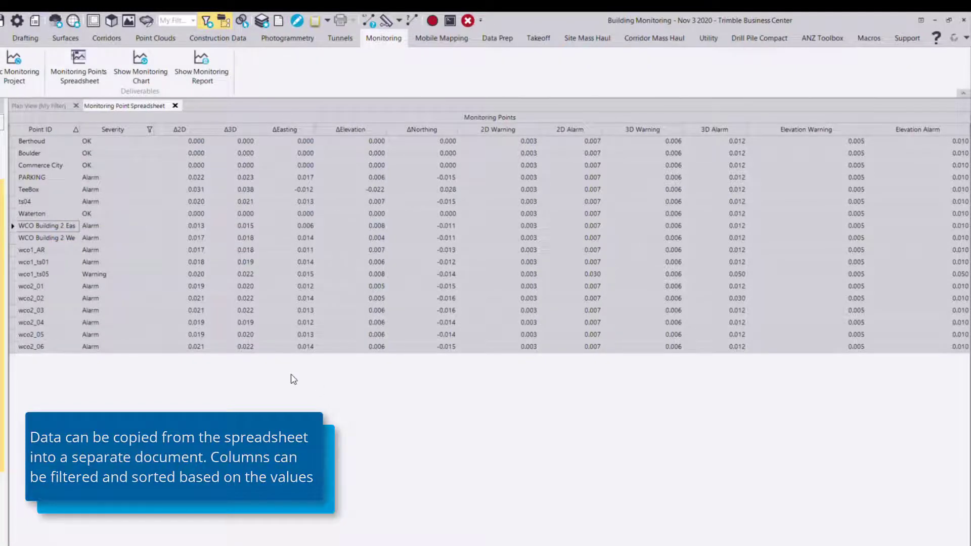
# Step: Sort the spreadsheet by Point ID in descending order, and return it to ascending order
pyautogui.click(23, 128)
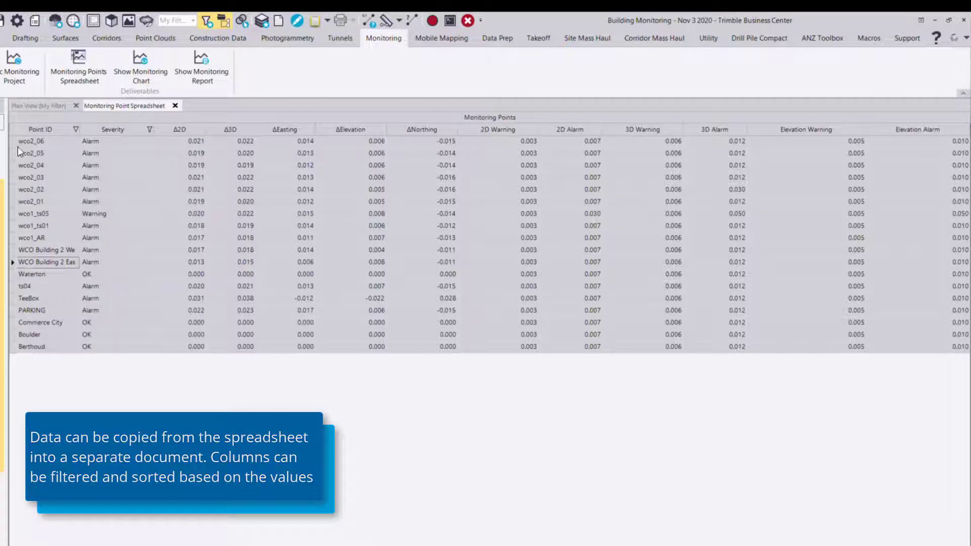
pyautogui.click(14, 141)
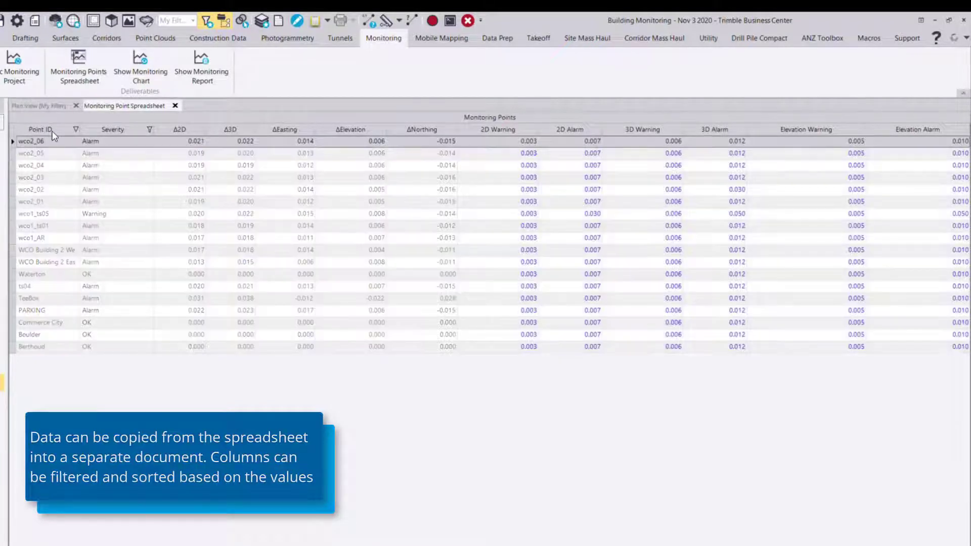
pyautogui.click(54, 136)
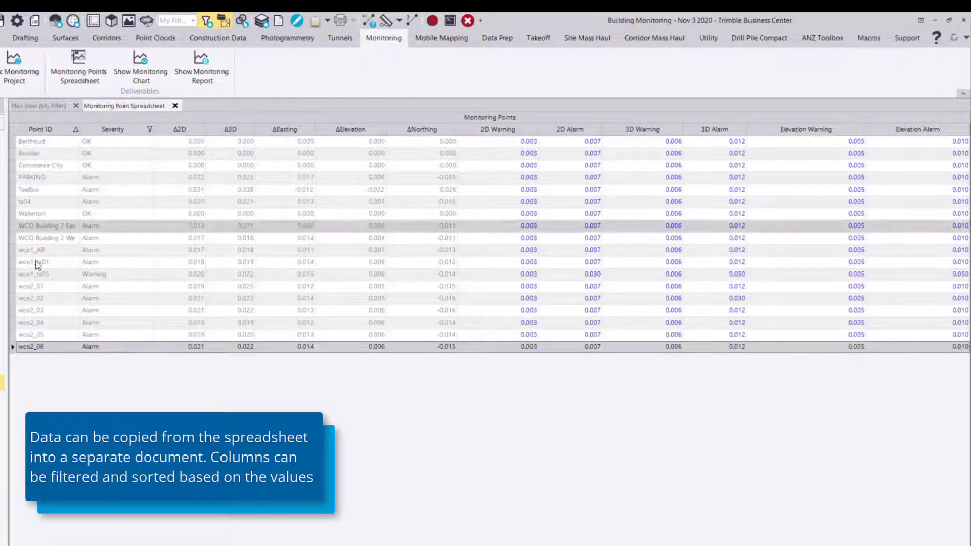
# Step: Filter the monitoring points spreadsheet by severity to list only the Alarm points
pyautogui.click(150, 130)
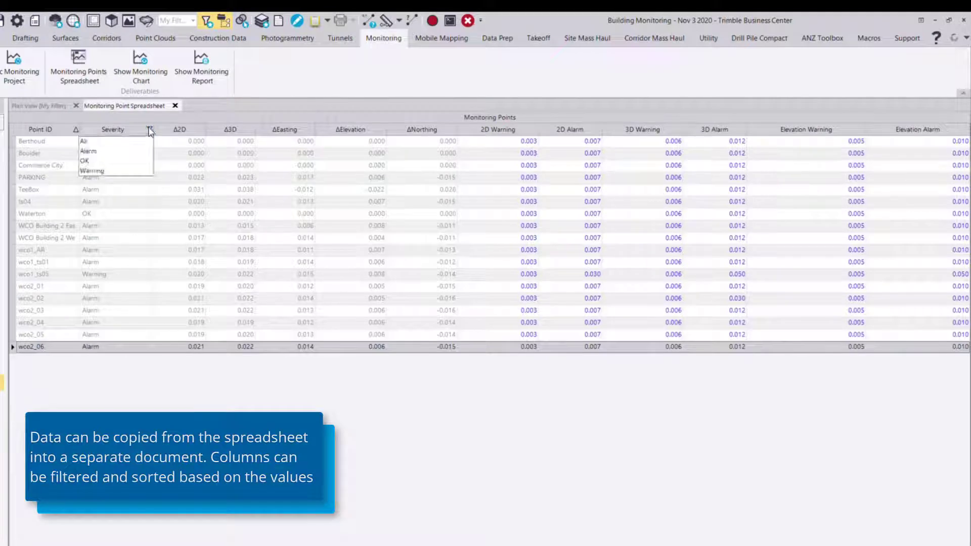
pyautogui.click(117, 152)
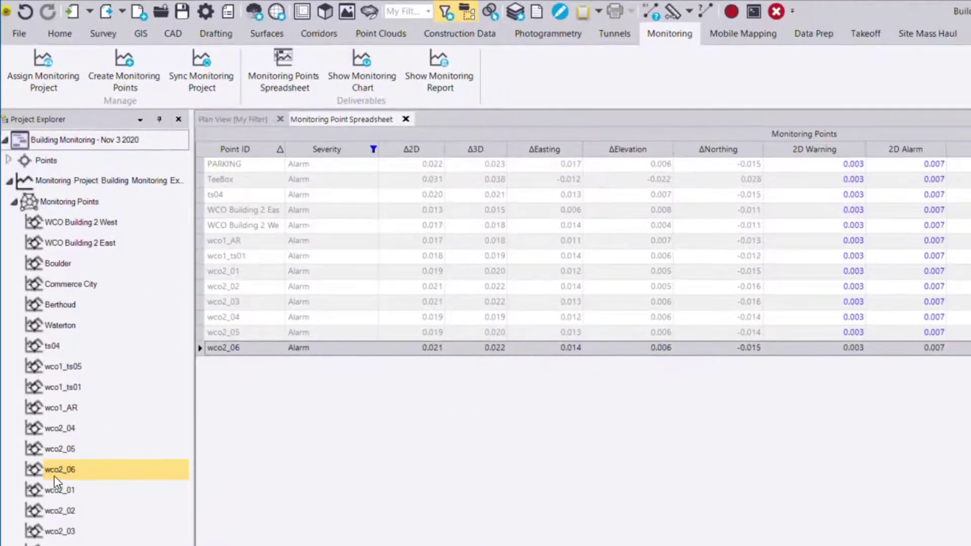
# Step: Open the displacement chart of monitoring point wco2_06 and examine its displacements from the reference epoch
pyautogui.click(54, 475)
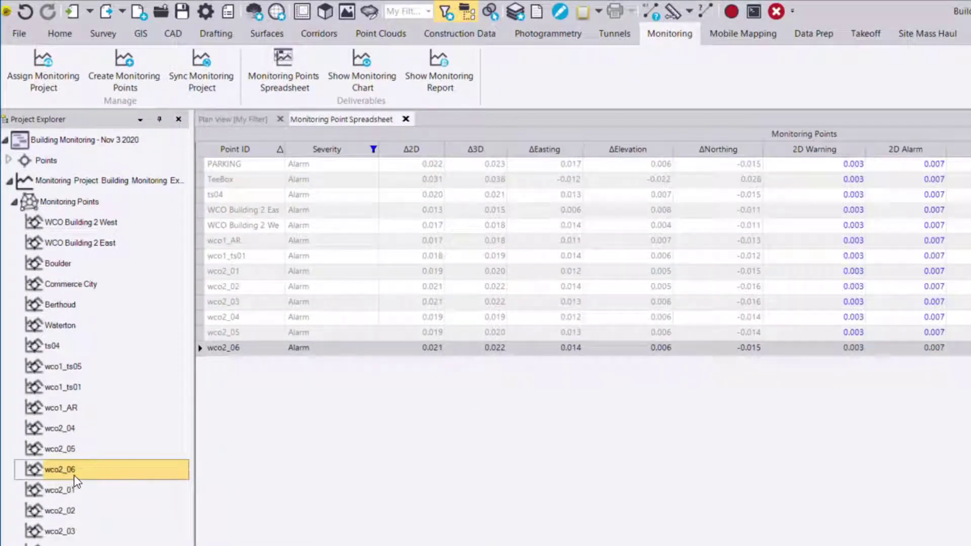
pyautogui.click(384, 88)
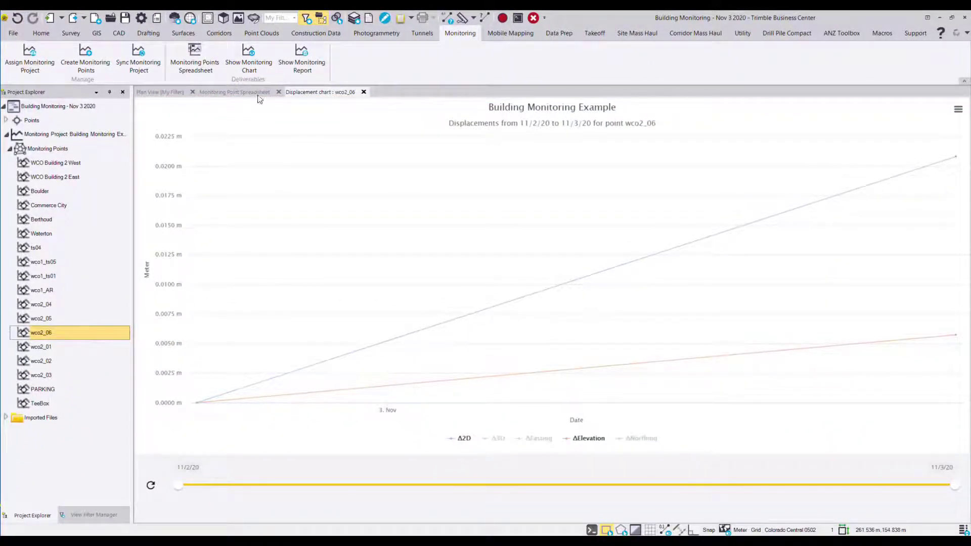
pyautogui.moveTo(326, 196)
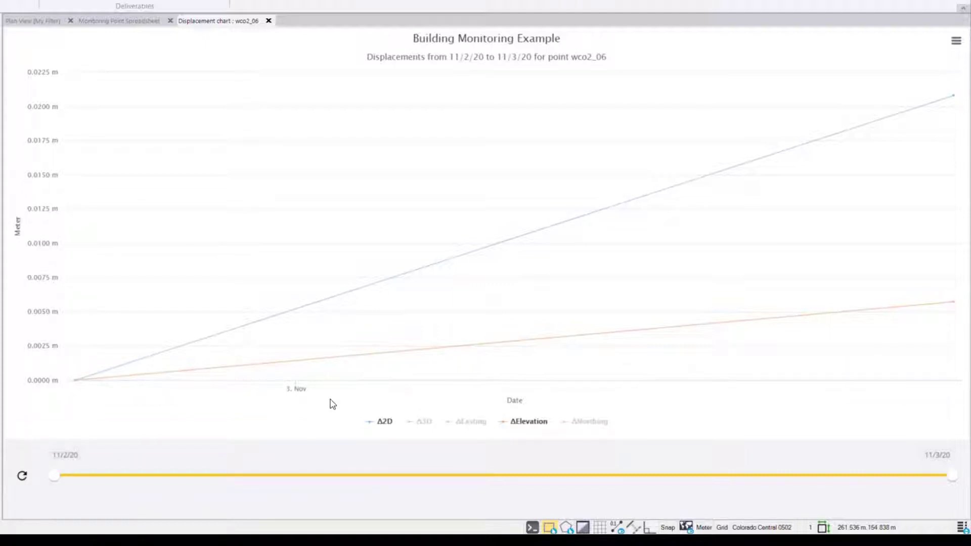
pyautogui.moveTo(80, 382)
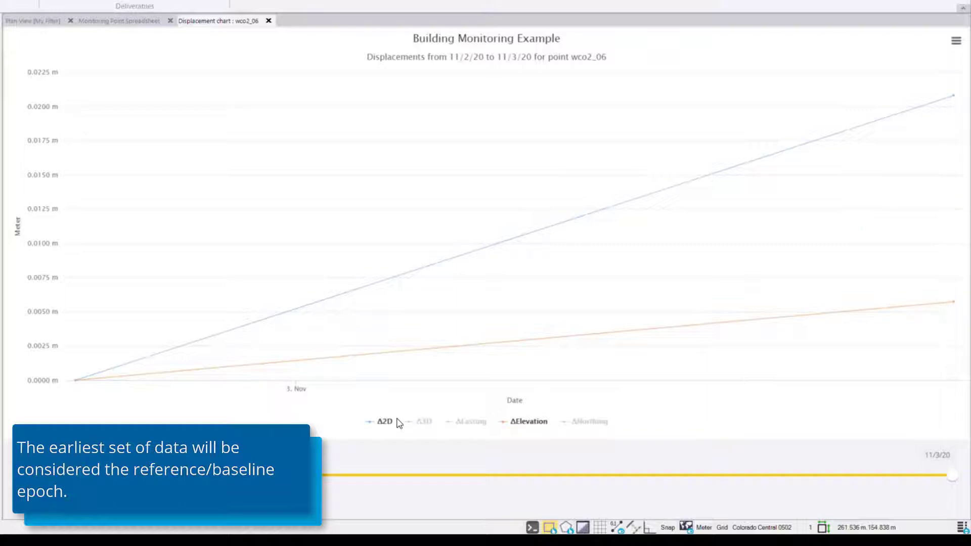
# Step: Add the Δ3D, ΔEasting and ΔNorthing series to the wco2_06 displacement chart and read the values at the latest epoch
pyautogui.click(424, 422)
pyautogui.click(464, 425)
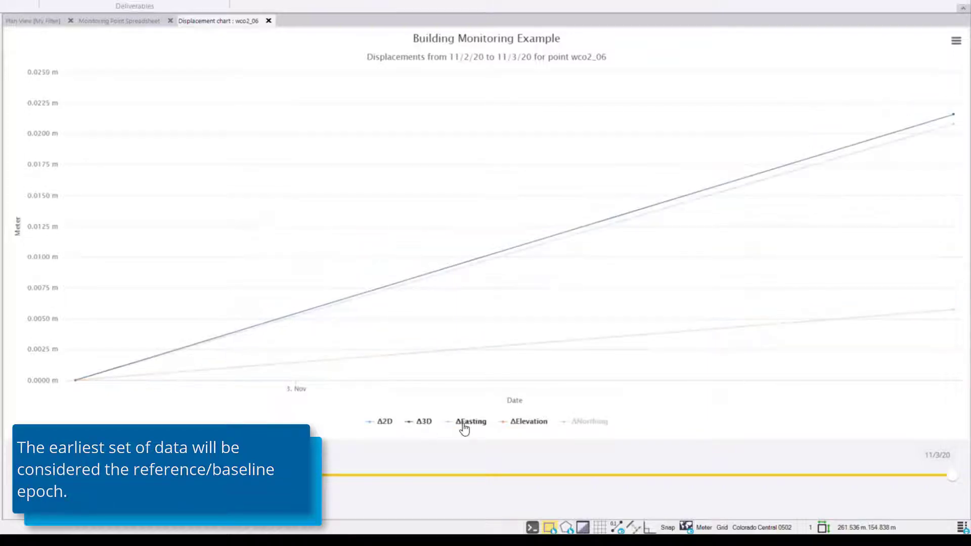
pyautogui.click(601, 425)
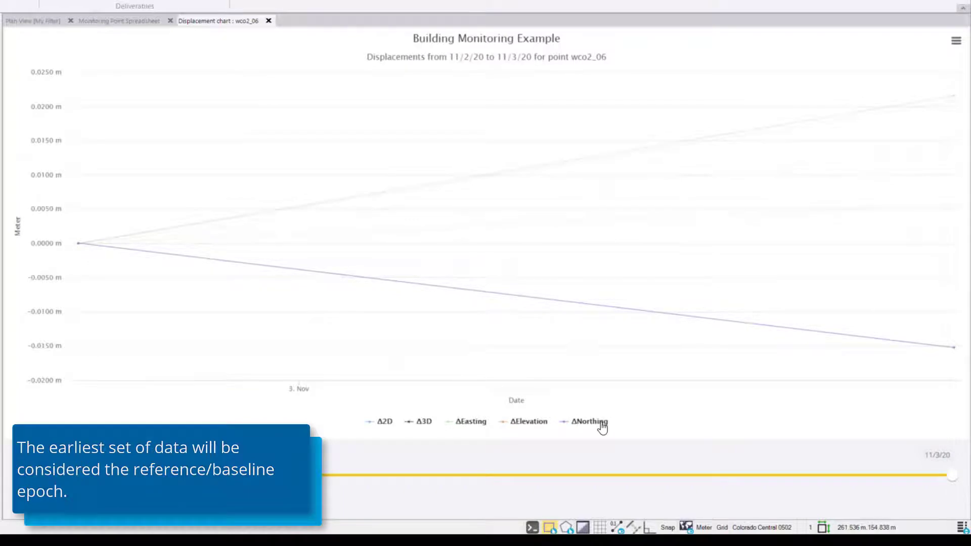
pyautogui.moveTo(898, 305)
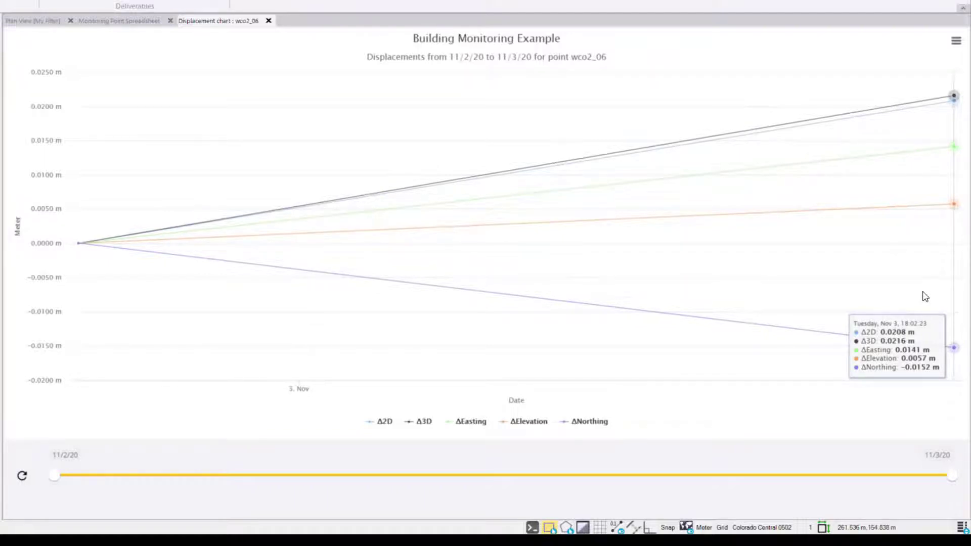
# Step: Hide the ΔNorthing, ΔElevation, ΔEasting and Δ3D series to compare Δ2D alone with its warning and alarm thresholds
pyautogui.click(591, 423)
pyautogui.click(526, 423)
pyautogui.click(465, 423)
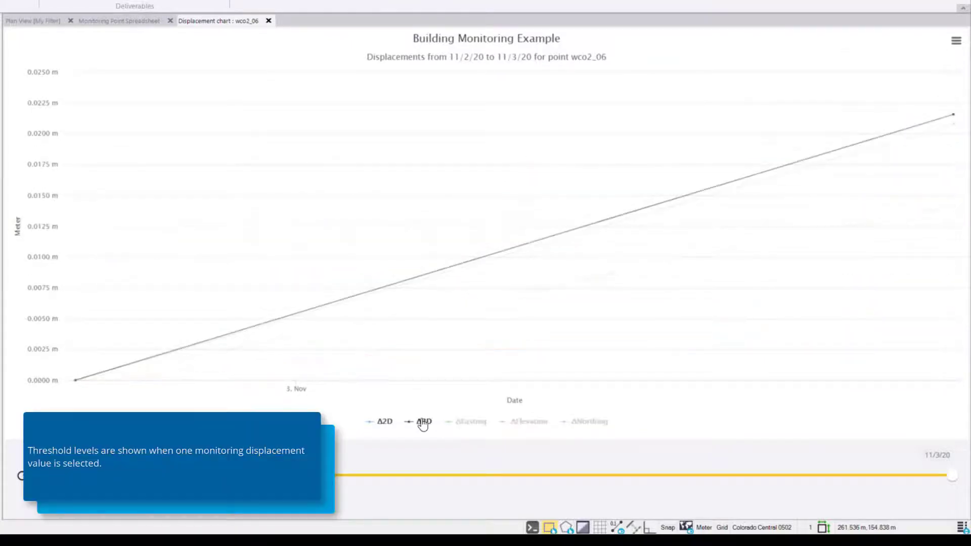
pyautogui.click(423, 422)
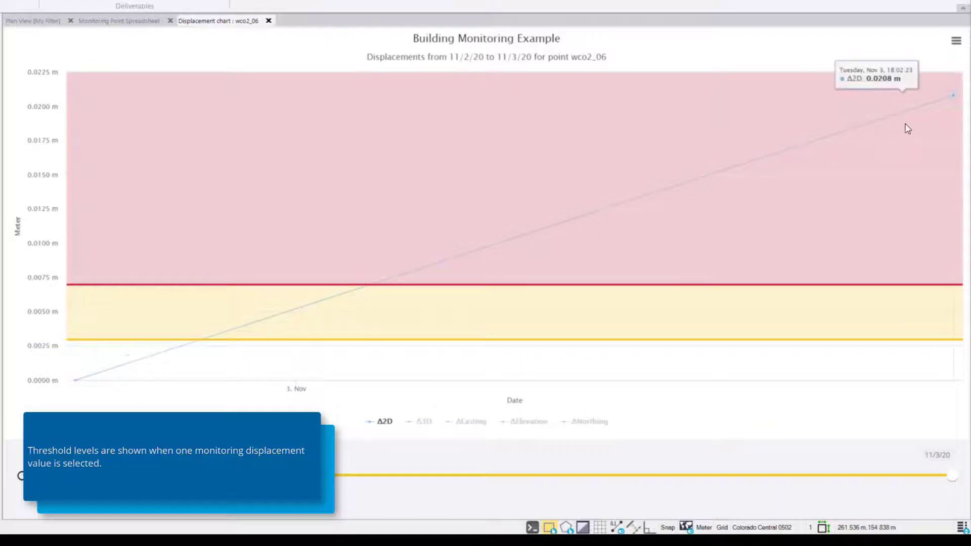
pyautogui.moveTo(952, 94)
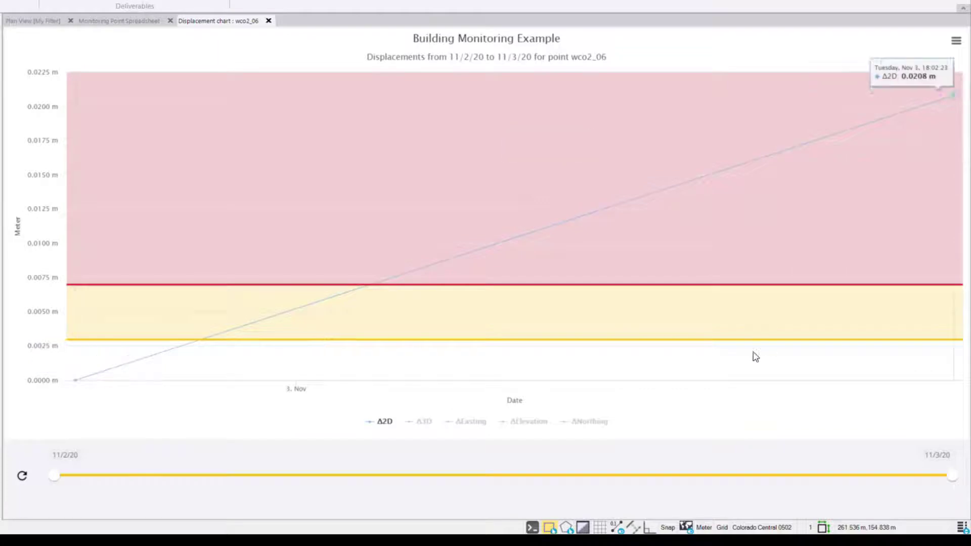
# Step: Try adjusting the end of the chart's date range, show ΔElevation alongside Δ2D, and open the chart's options menu
pyautogui.click(950, 475)
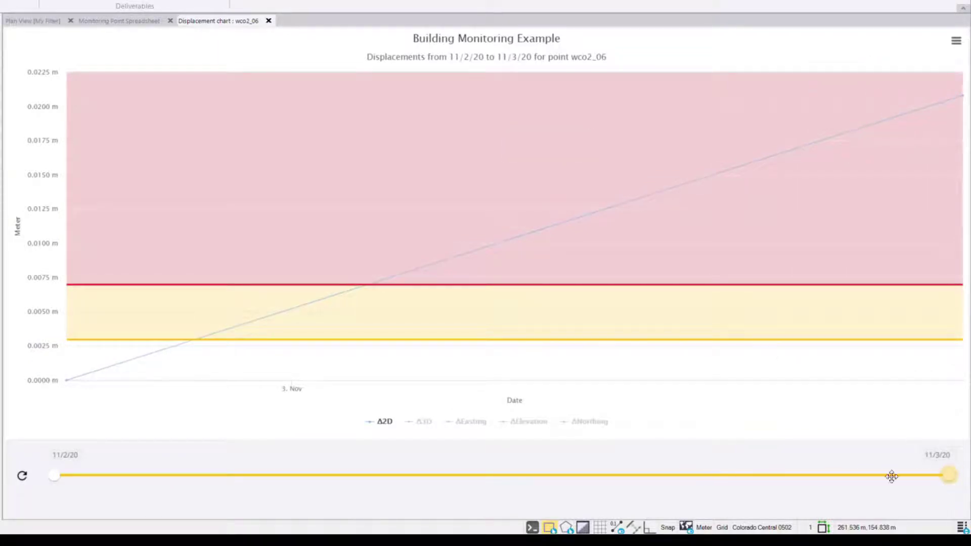
pyautogui.click(950, 480)
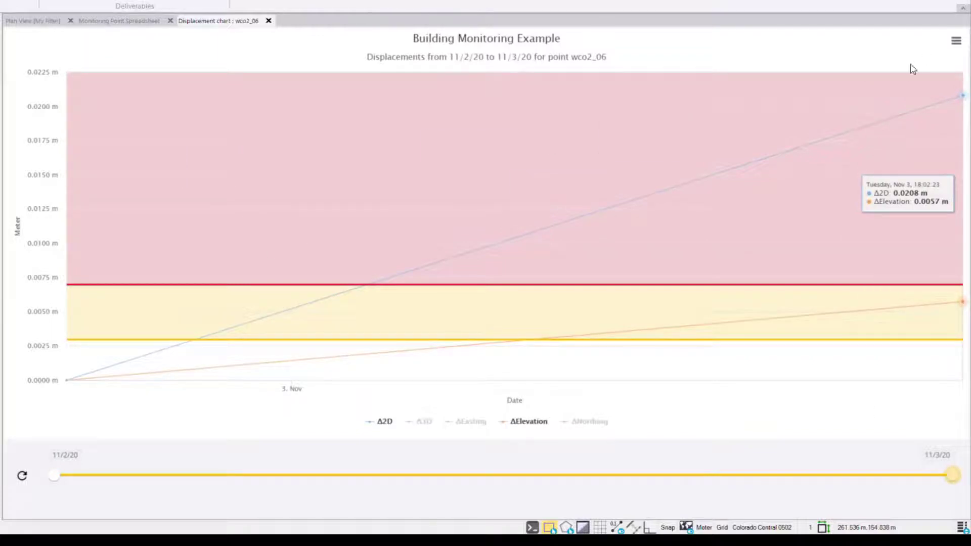
pyautogui.click(960, 43)
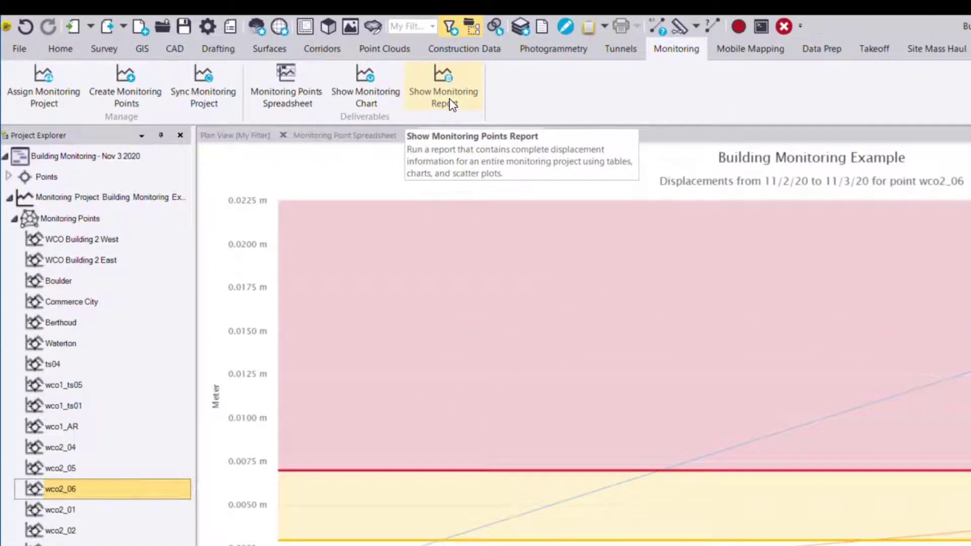
# Step: Generate the monitoring displacement report for the whole Monitoring Points group
pyautogui.click(452, 105)
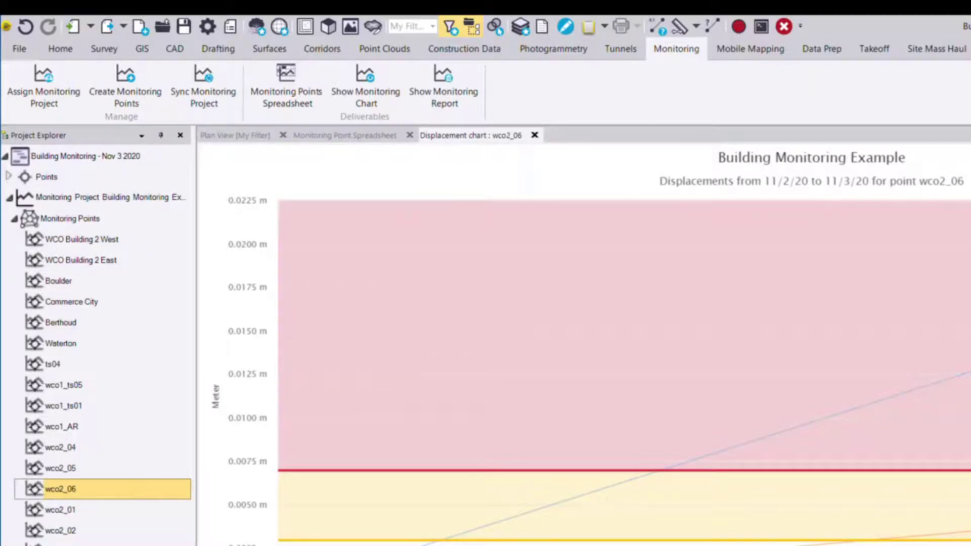
pyautogui.click(84, 218)
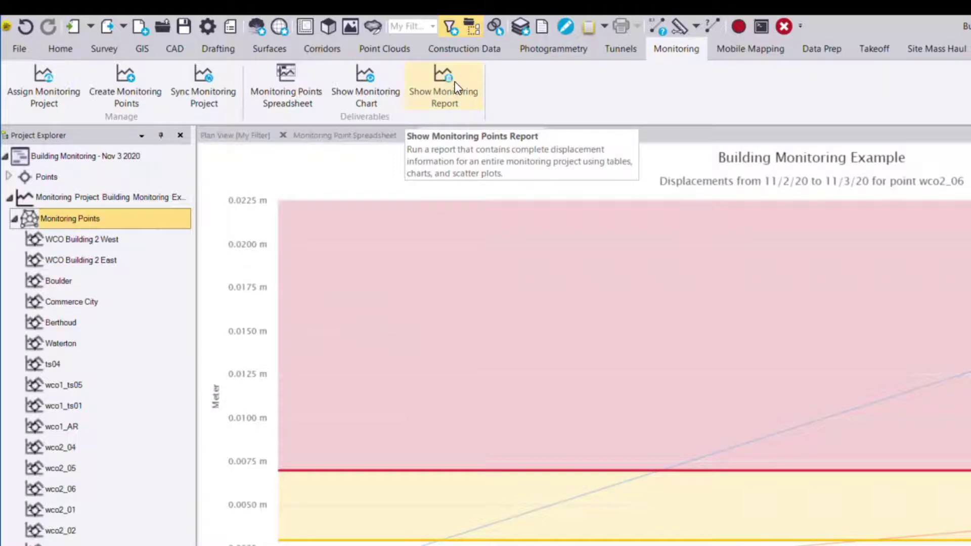
pyautogui.click(475, 101)
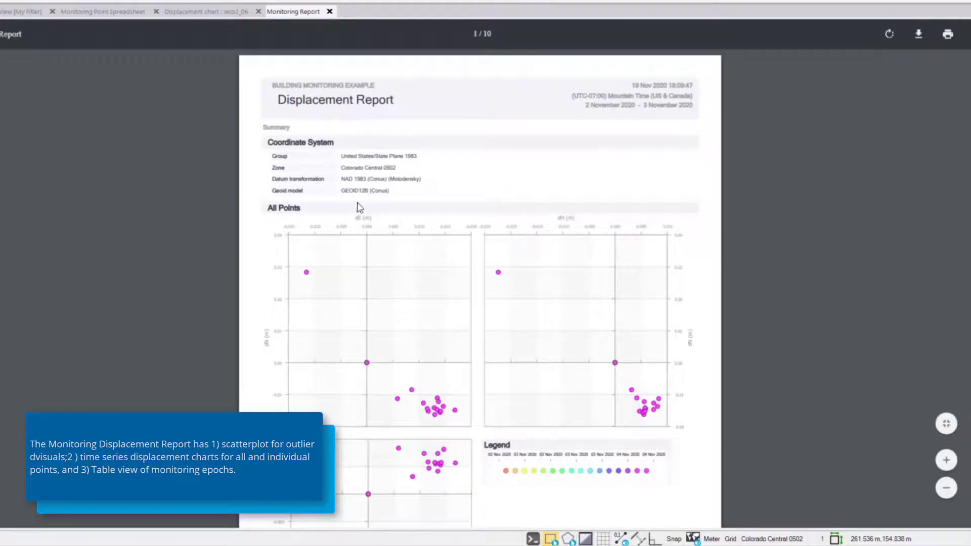
# Step: Enlarge the displacement report and examine the all-points scatter plots and the Easting-to-Height component charts for outliers and trends
pyautogui.click(943, 461)
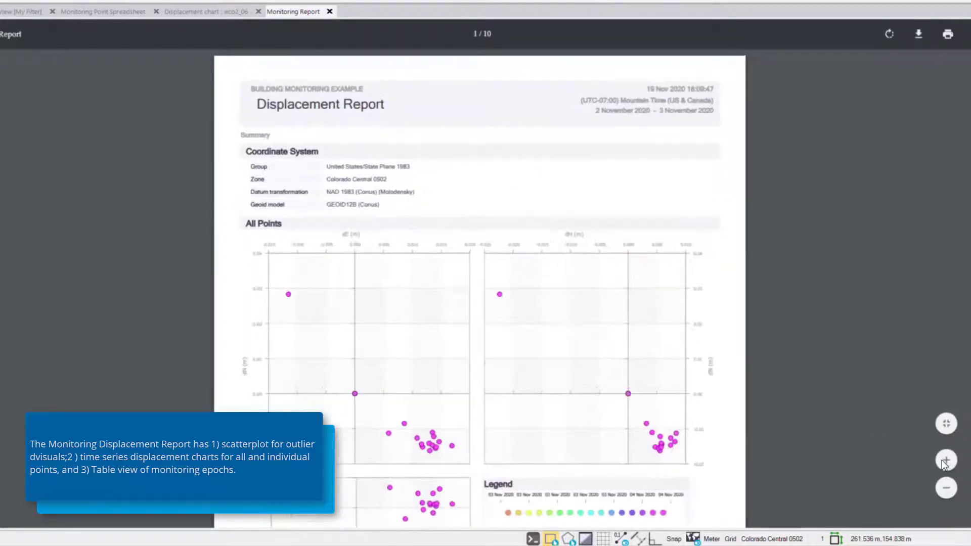
pyautogui.click(943, 463)
pyautogui.click(946, 460)
pyautogui.scroll(-3, 558, 267)
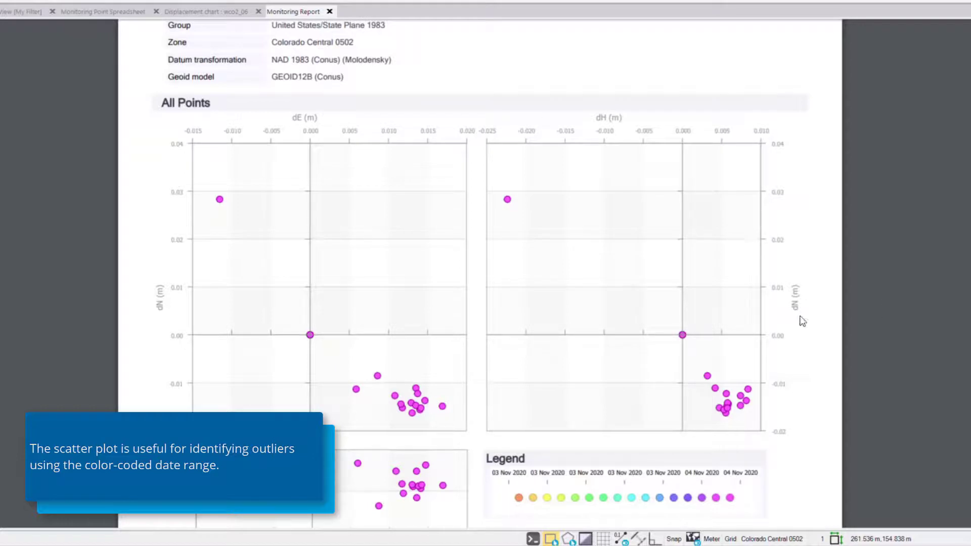
pyautogui.scroll(-15, 466, 306)
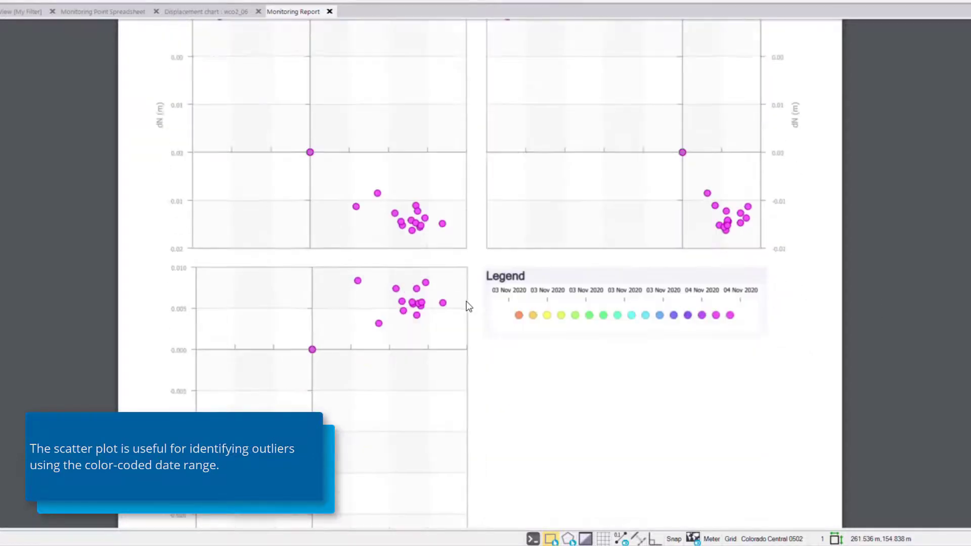
pyautogui.scroll(-2, 467, 306)
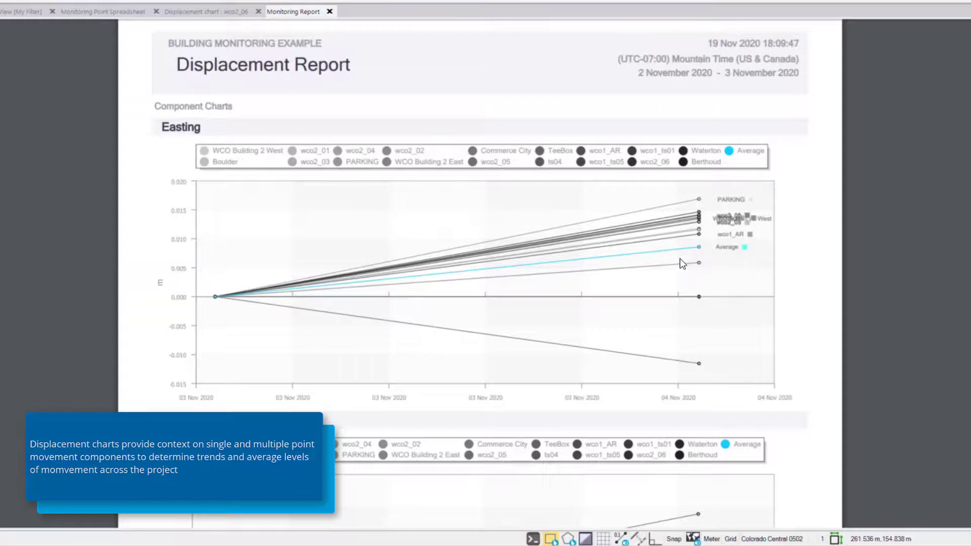
pyautogui.scroll(-15, 680, 259)
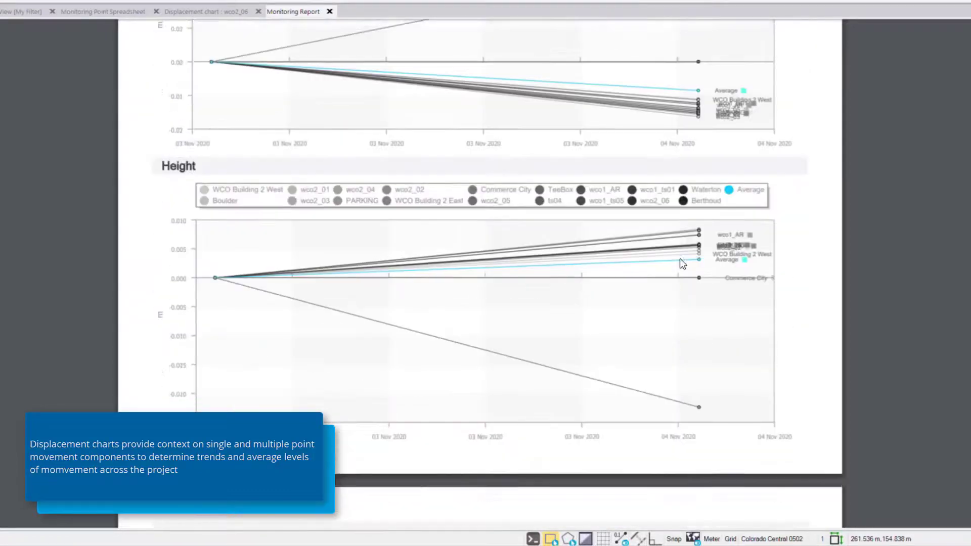
# Step: Examine the individual point charts in the report, from WCO Building 2 West to Berthoud, for warning and alarm markers
pyautogui.scroll(-5, 679, 259)
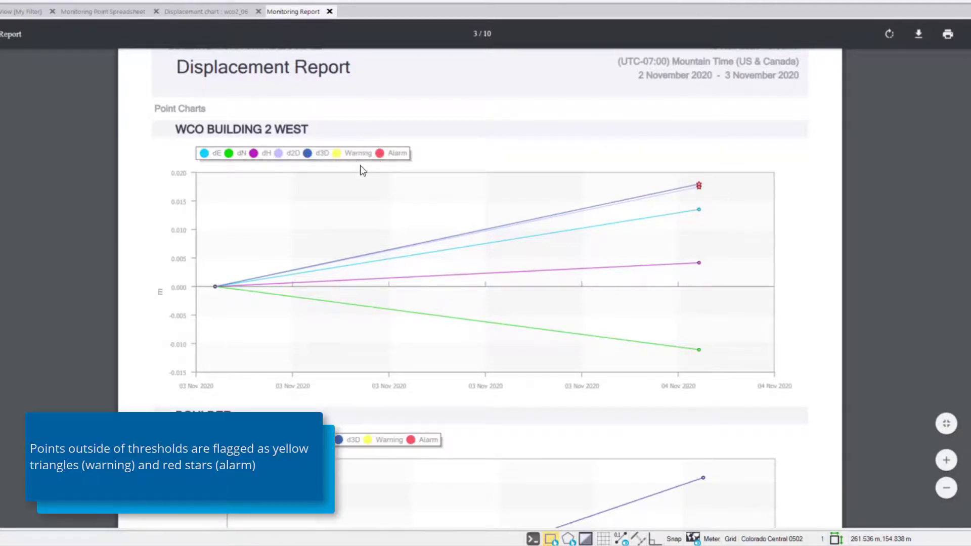
pyautogui.scroll(-3, 615, 235)
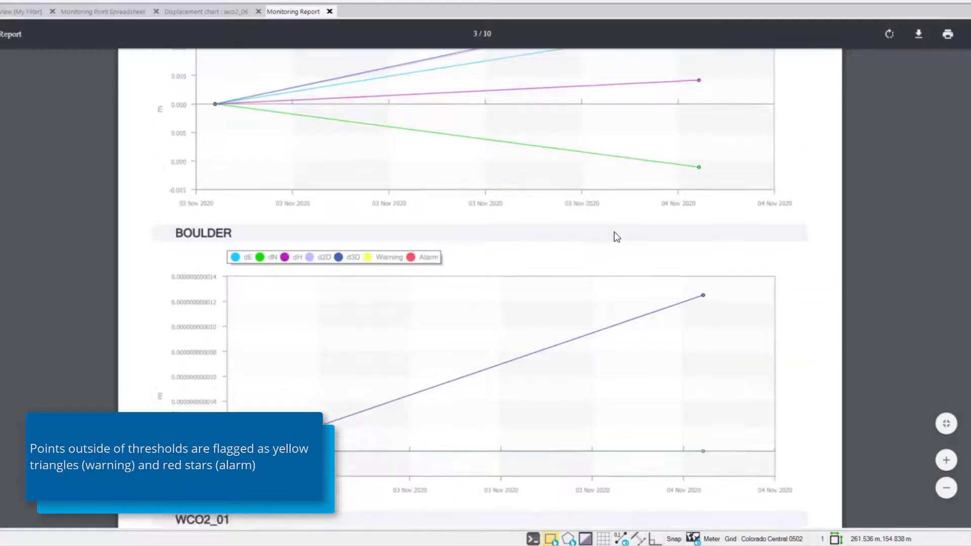
pyautogui.scroll(-14, 614, 232)
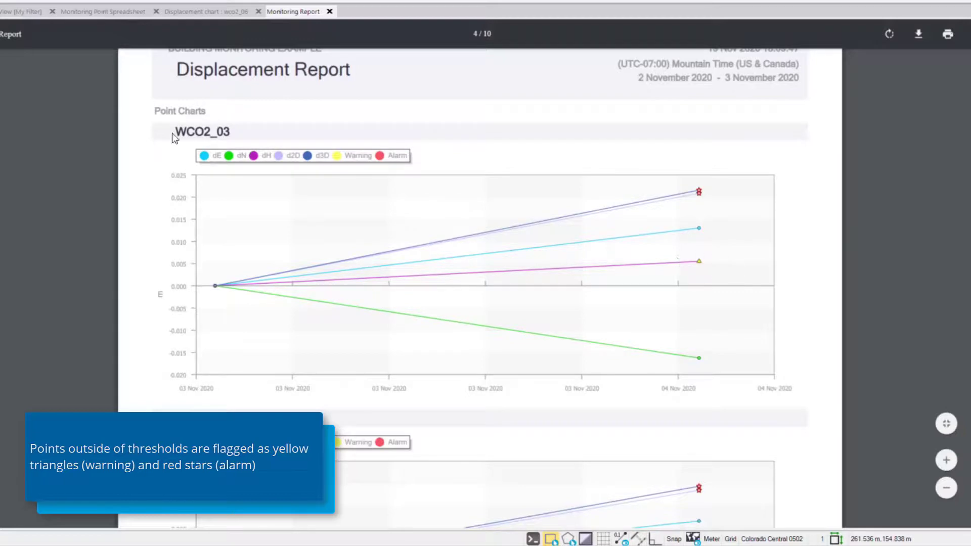
pyautogui.scroll(-3, 248, 285)
pyautogui.scroll(-12, 246, 280)
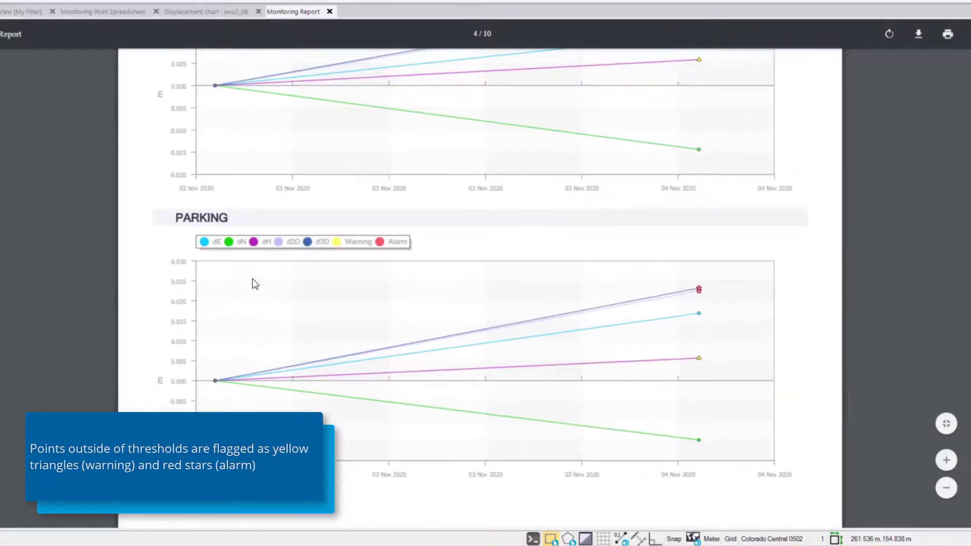
pyautogui.scroll(-12, 262, 272)
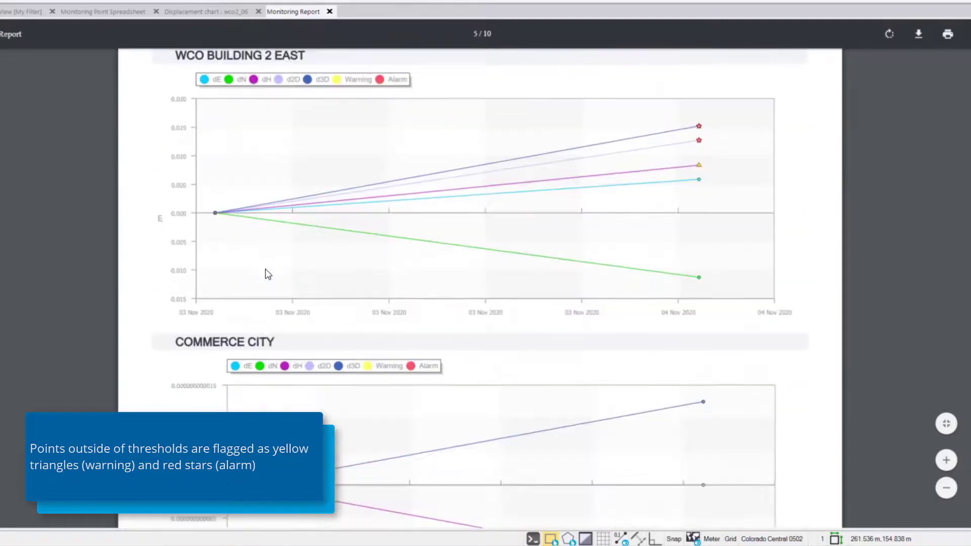
pyautogui.scroll(-12, 263, 269)
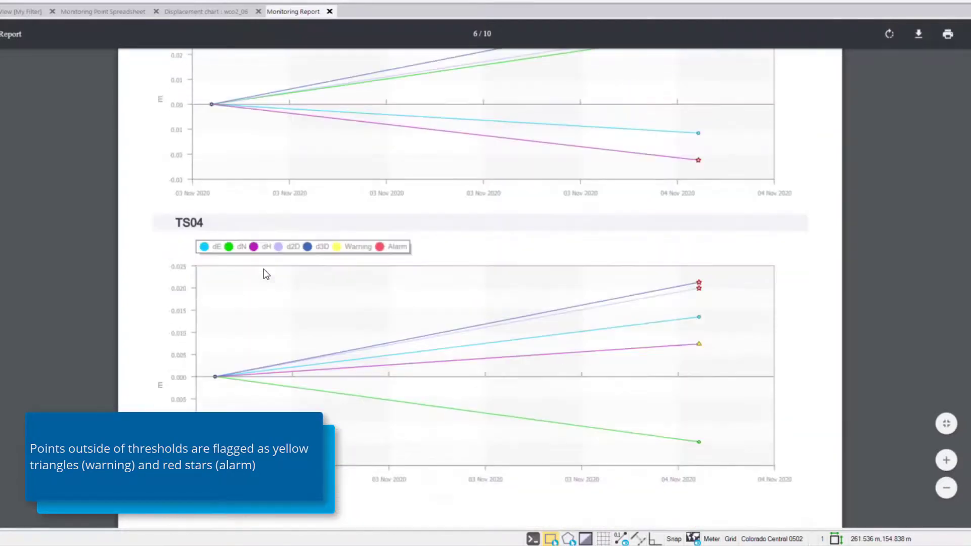
pyautogui.scroll(-12, 266, 275)
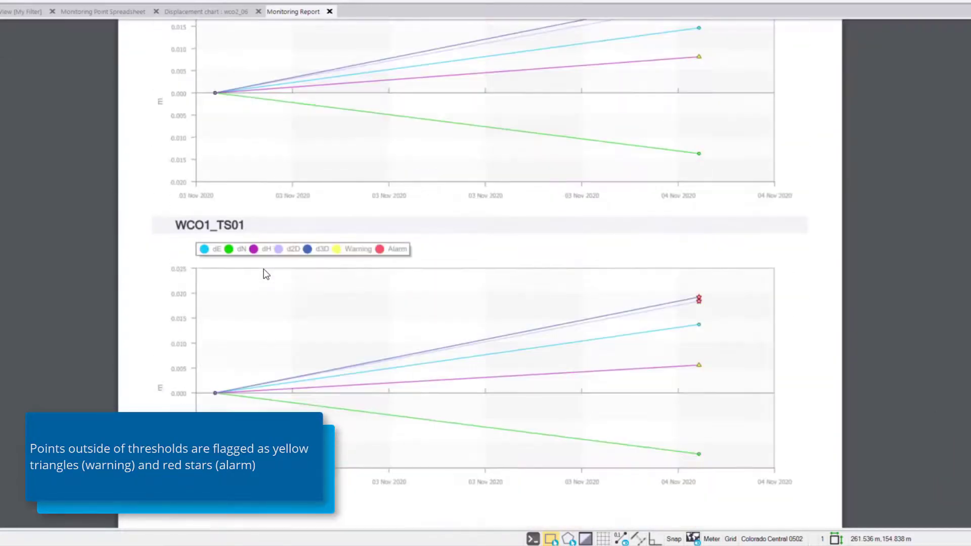
pyautogui.scroll(-12, 267, 274)
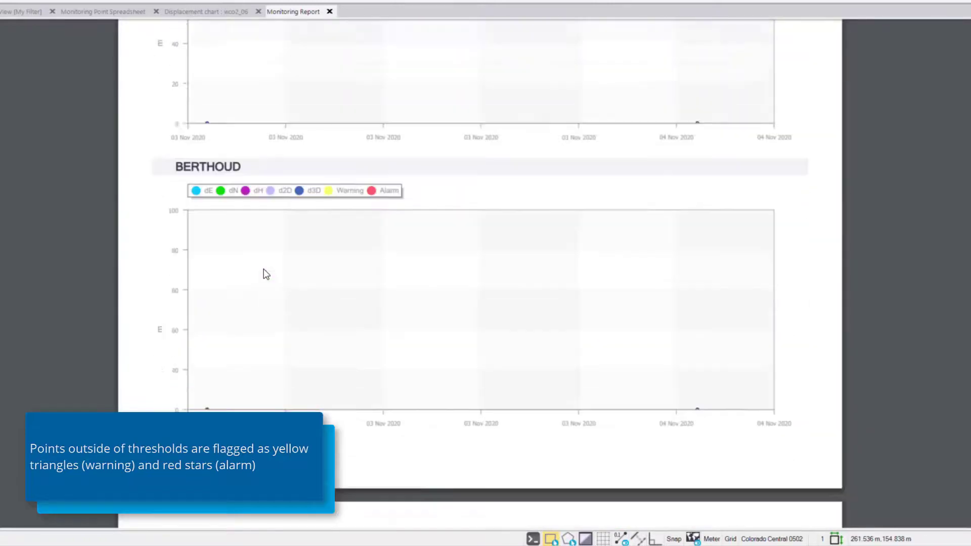
# Step: Review the report's Component Thresholds table and the Readings table with displacements relative to the previous and reference epochs
pyautogui.scroll(-2, 267, 275)
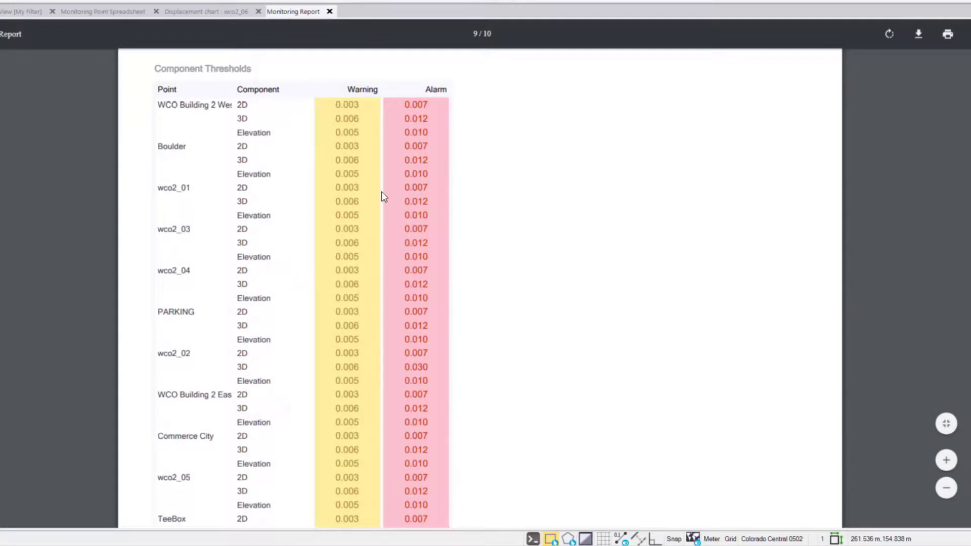
pyautogui.scroll(-5, 344, 114)
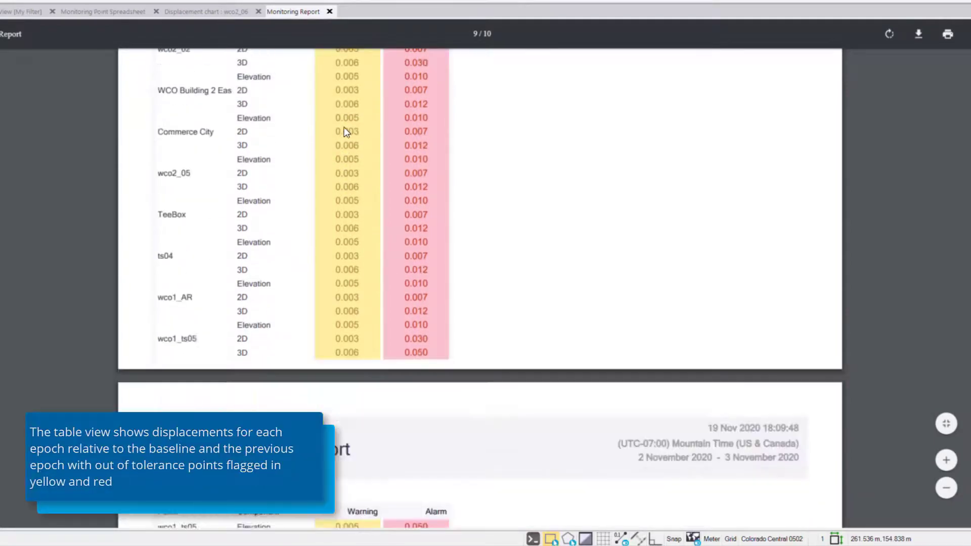
pyautogui.scroll(-8, 346, 131)
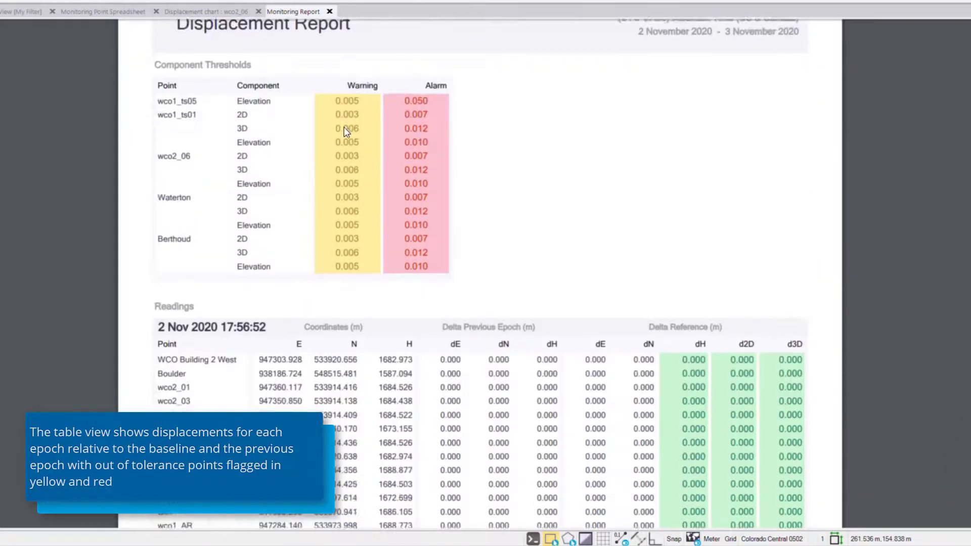
pyautogui.scroll(-1, 344, 128)
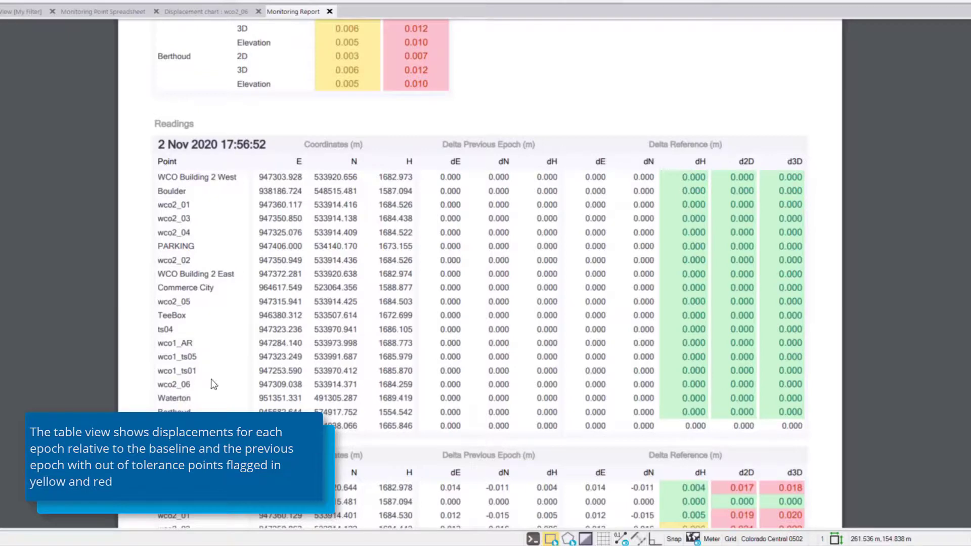
# Step: Examine the 3 Nov 2020 epoch in the report's Readings table for points flagged beyond the warning and alarm thresholds
pyautogui.scroll(-5, 216, 169)
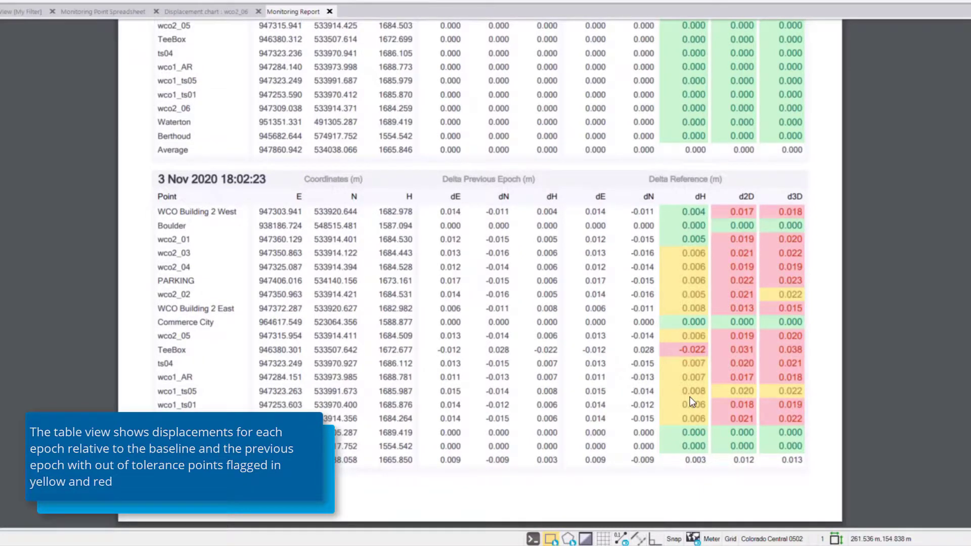
pyautogui.moveTo(936, 61)
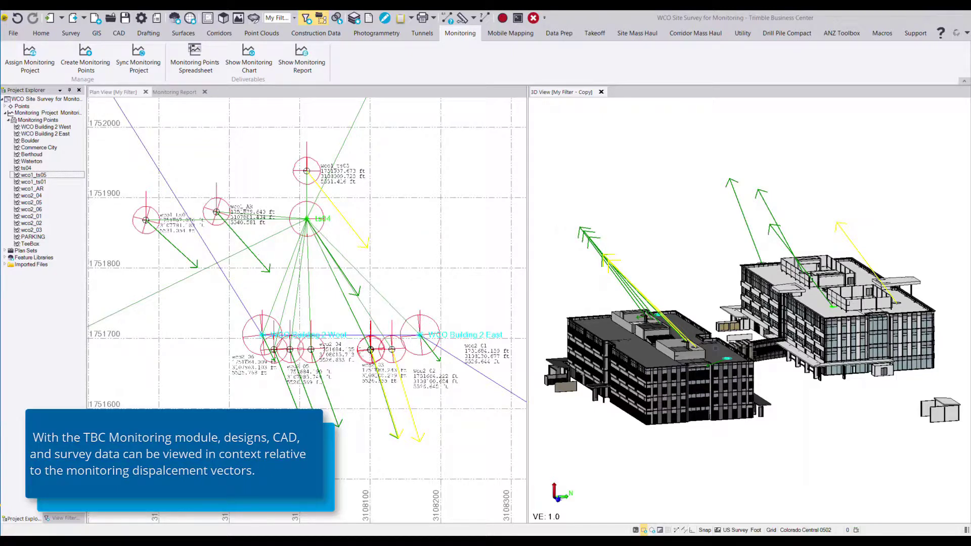
# Step: Inspect the displacement vectors against the two building models from different angles in the 3D view
pyautogui.scroll(1, 718, 354)
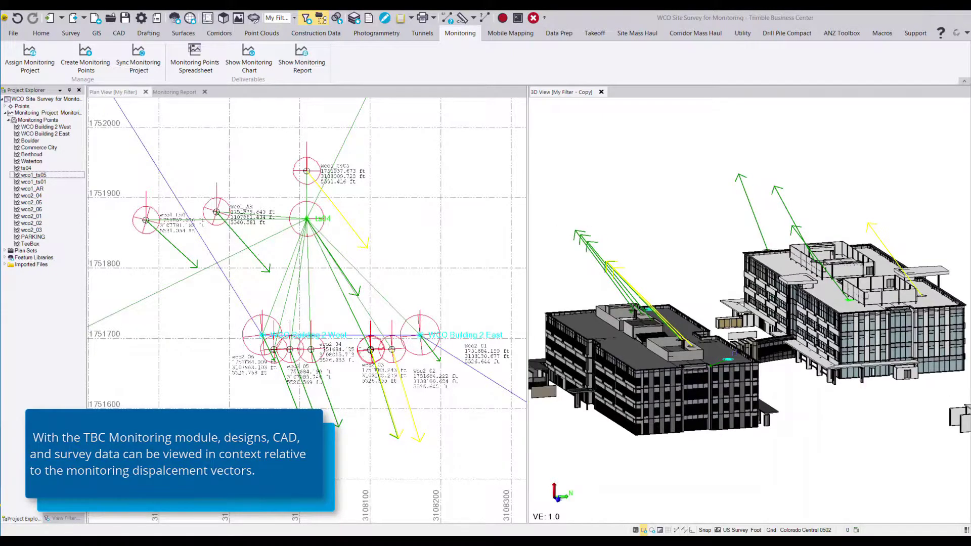
pyautogui.moveTo(731, 357); pyautogui.dragTo(717, 349)
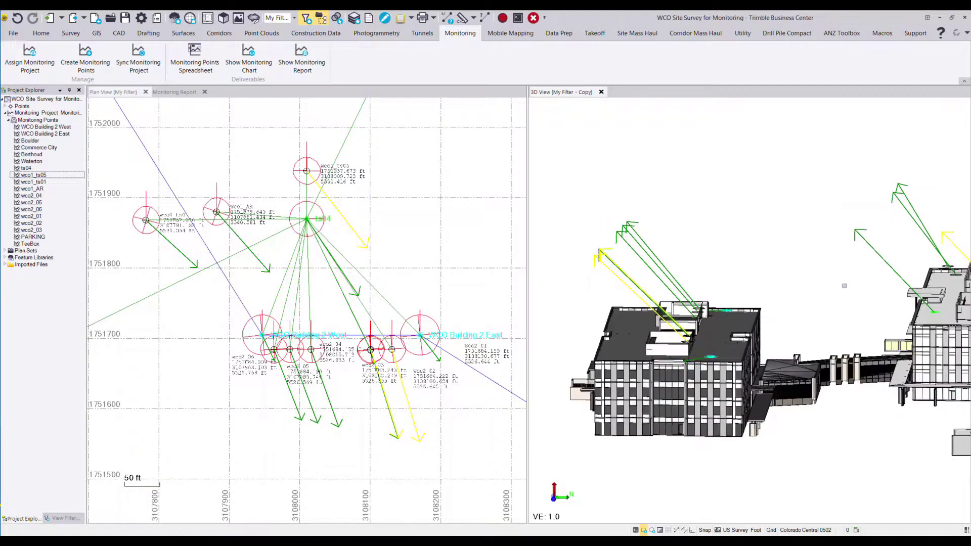
pyautogui.moveTo(802, 271); pyautogui.dragTo(791, 271)
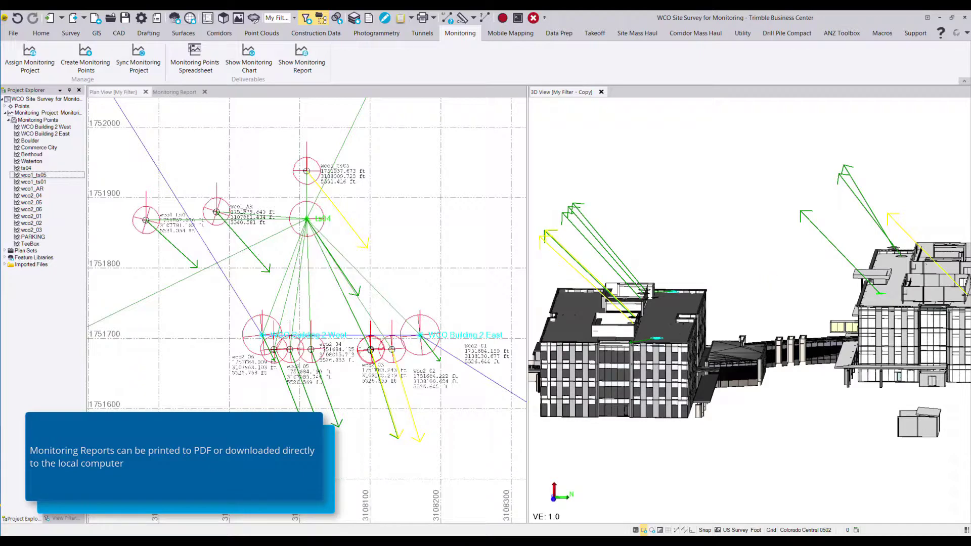
# Step: Bring the Monitoring Report back up beside the 3D view and review the November 2020 epoch readings from 10 back to 4 November
pyautogui.click(174, 91)
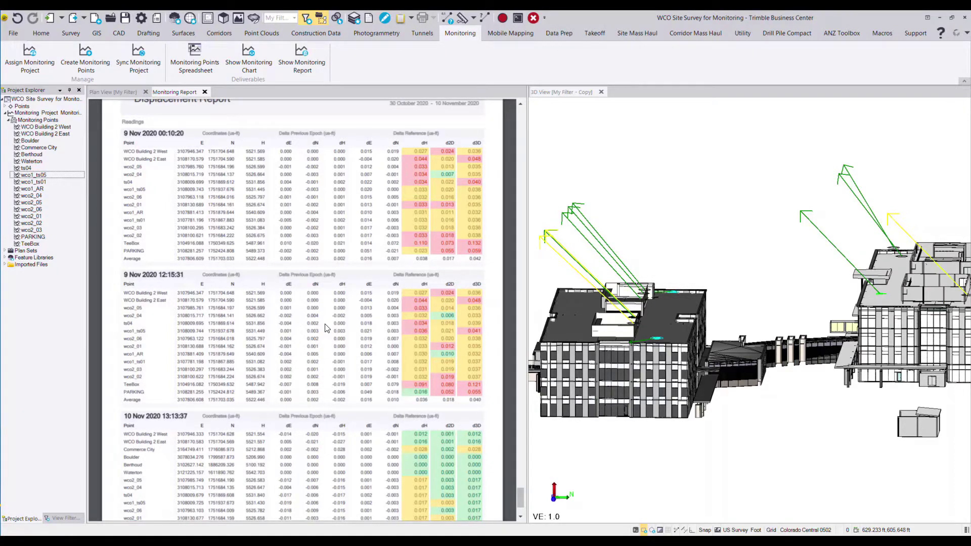
pyautogui.scroll(10, 327, 328)
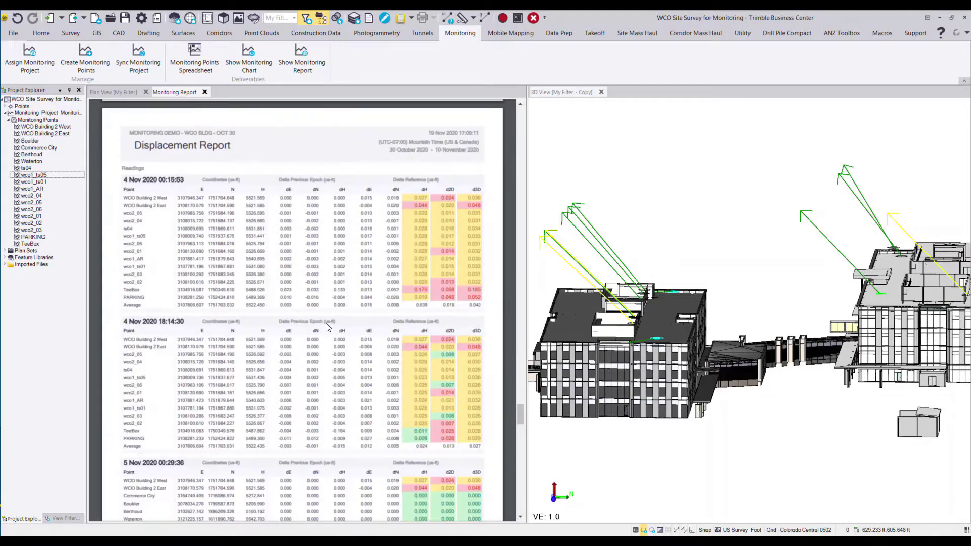